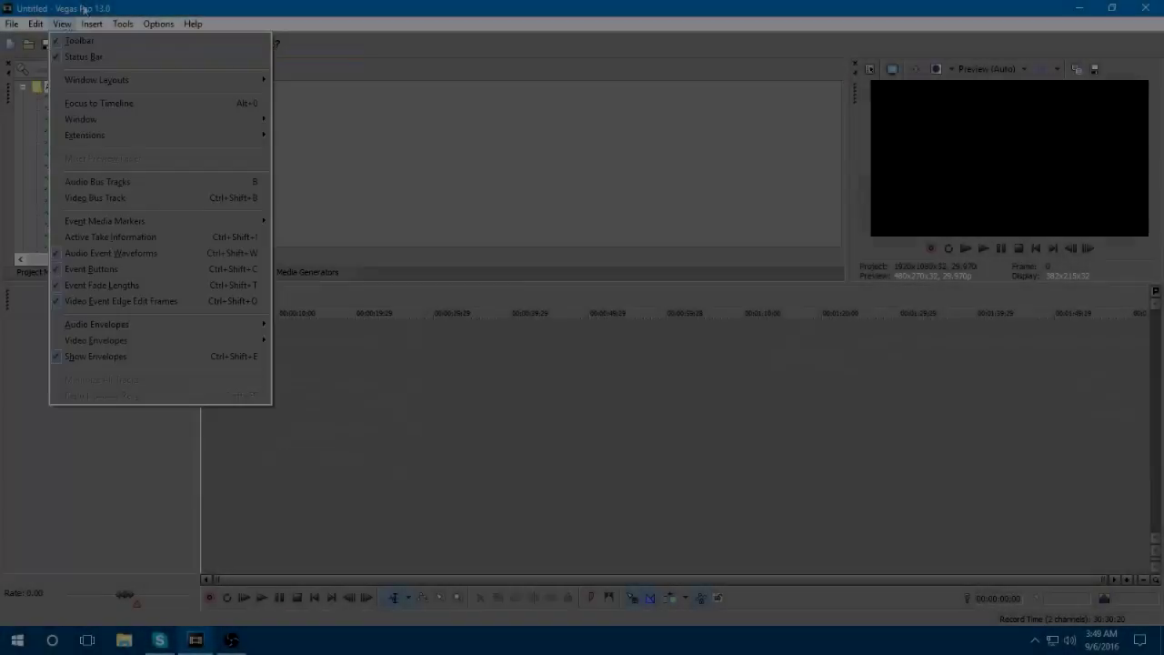
Step: Dismiss the View menu and bring up the Open dialog from the File menu
key(Escape)
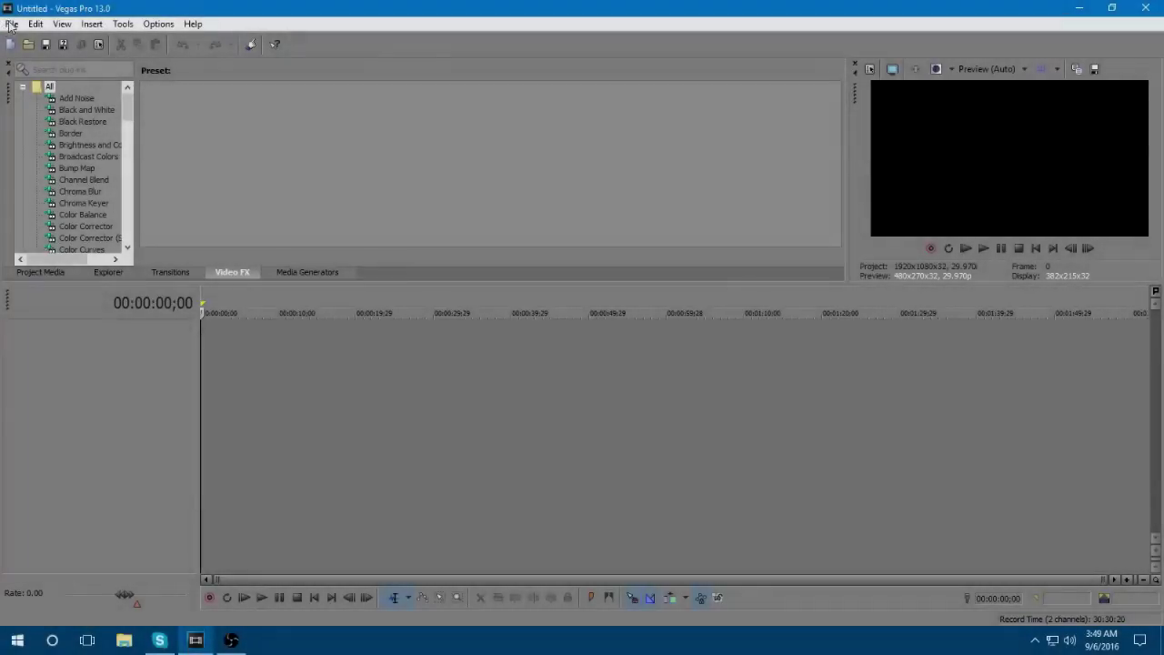
click(10, 25)
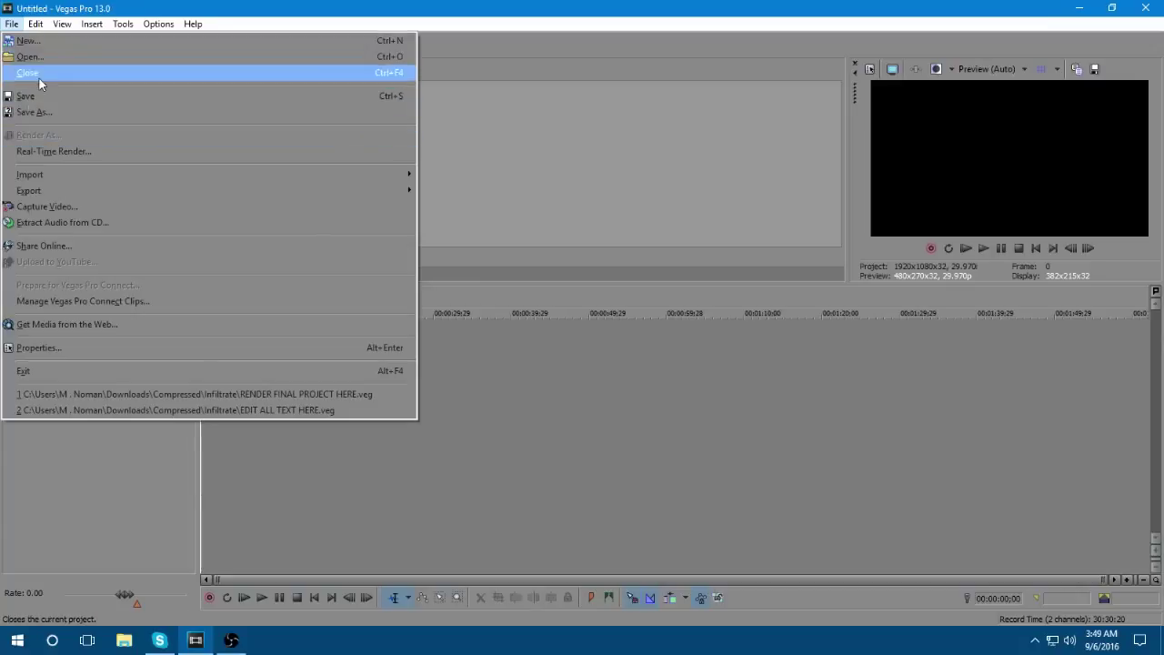
click(48, 57)
Step: Import the last phone video from the vid folder onto the timeline and select it
scroll(187, 152, down, 1)
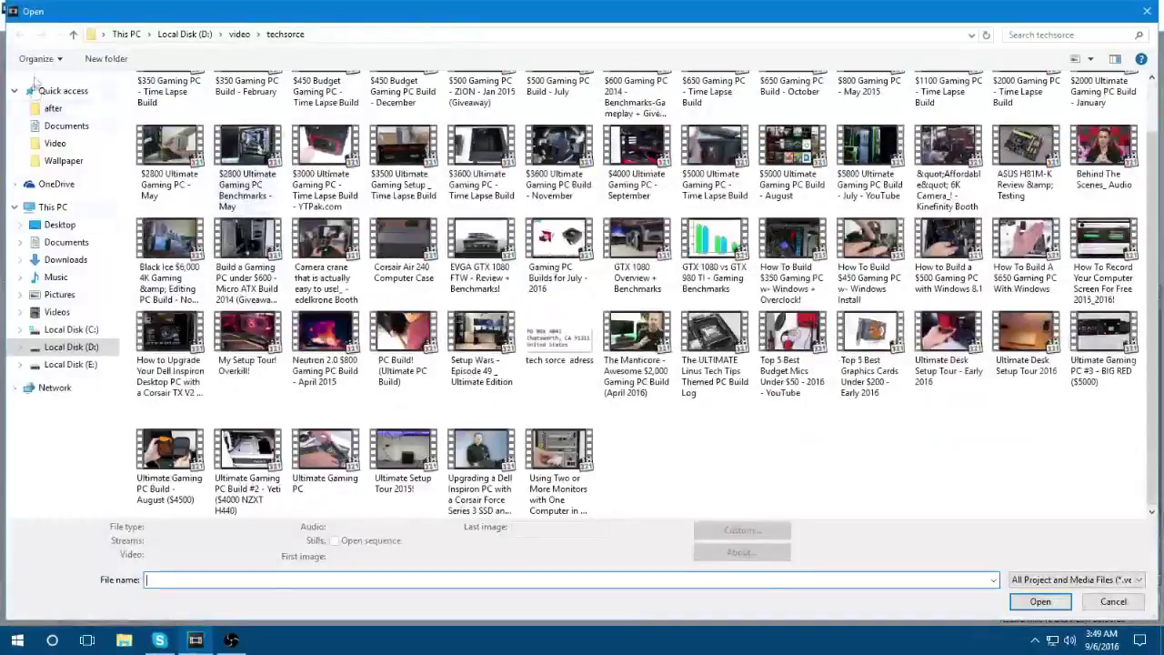
click(72, 36)
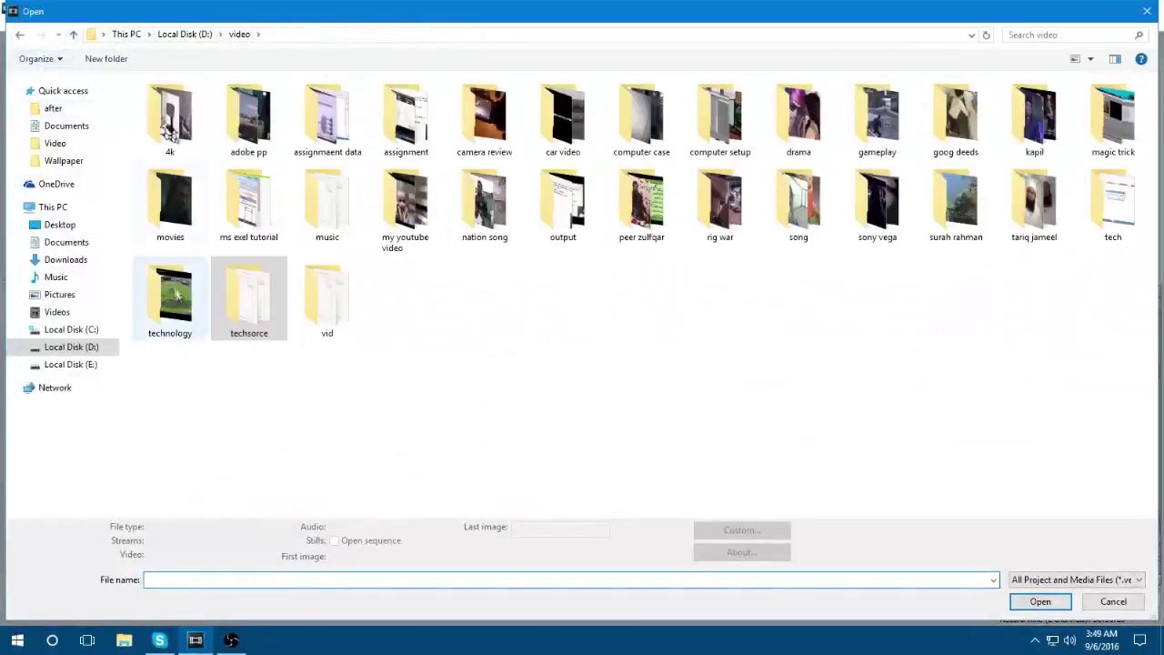
double_click(312, 303)
scroll(312, 303, down, 1)
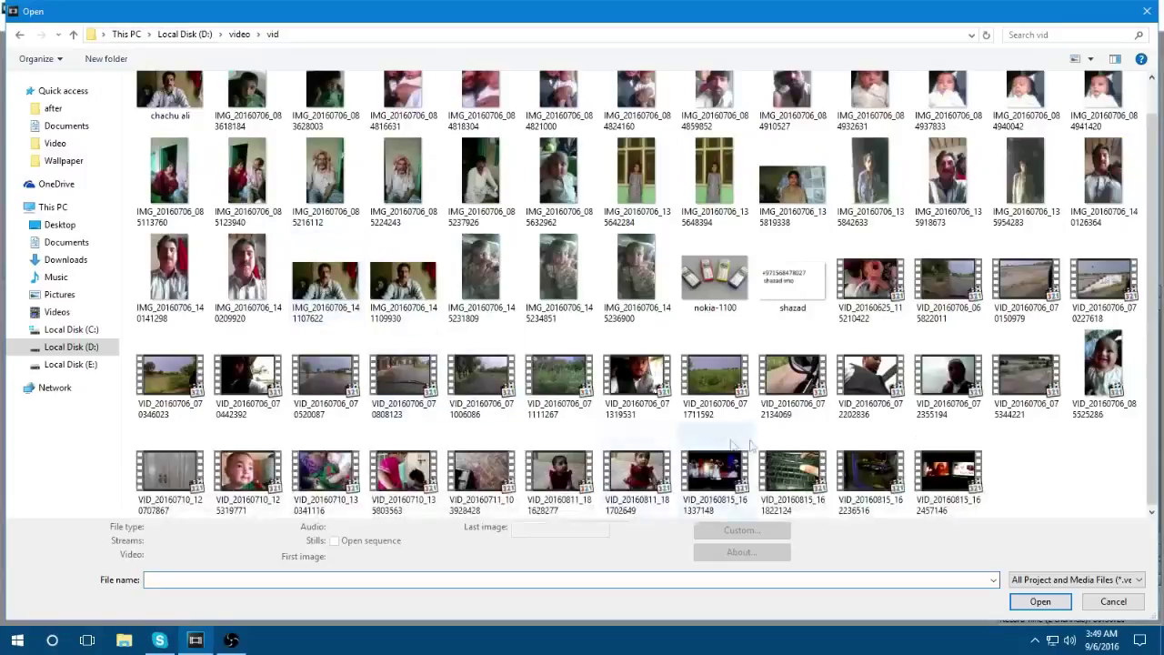
click(1103, 373)
click(1041, 601)
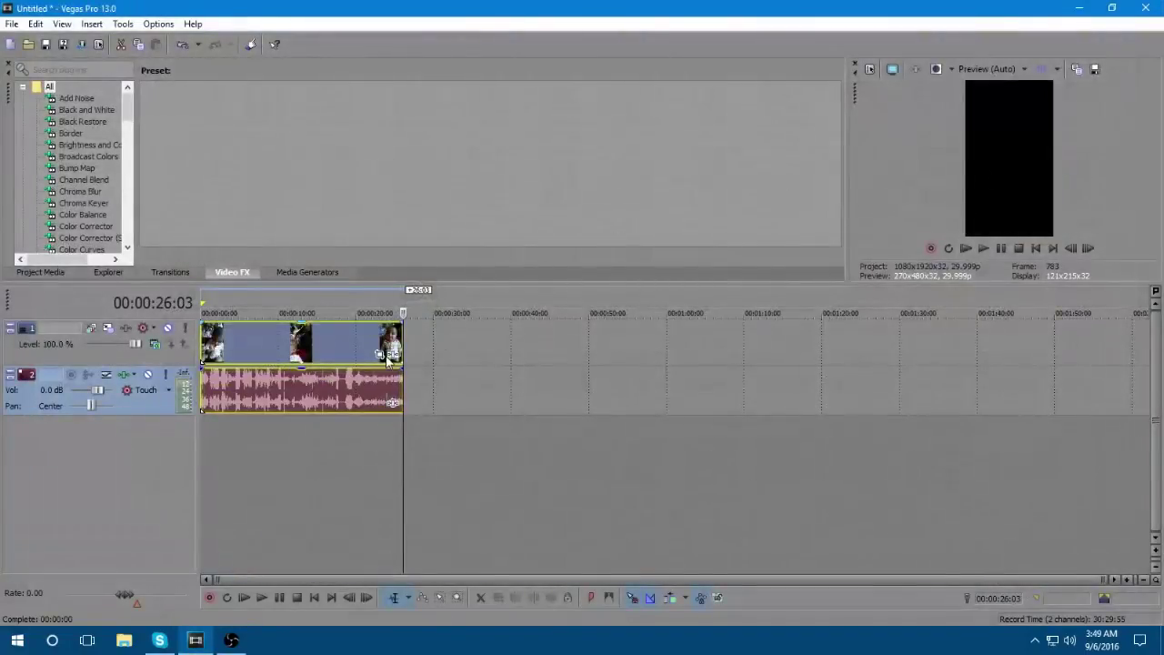
click(346, 341)
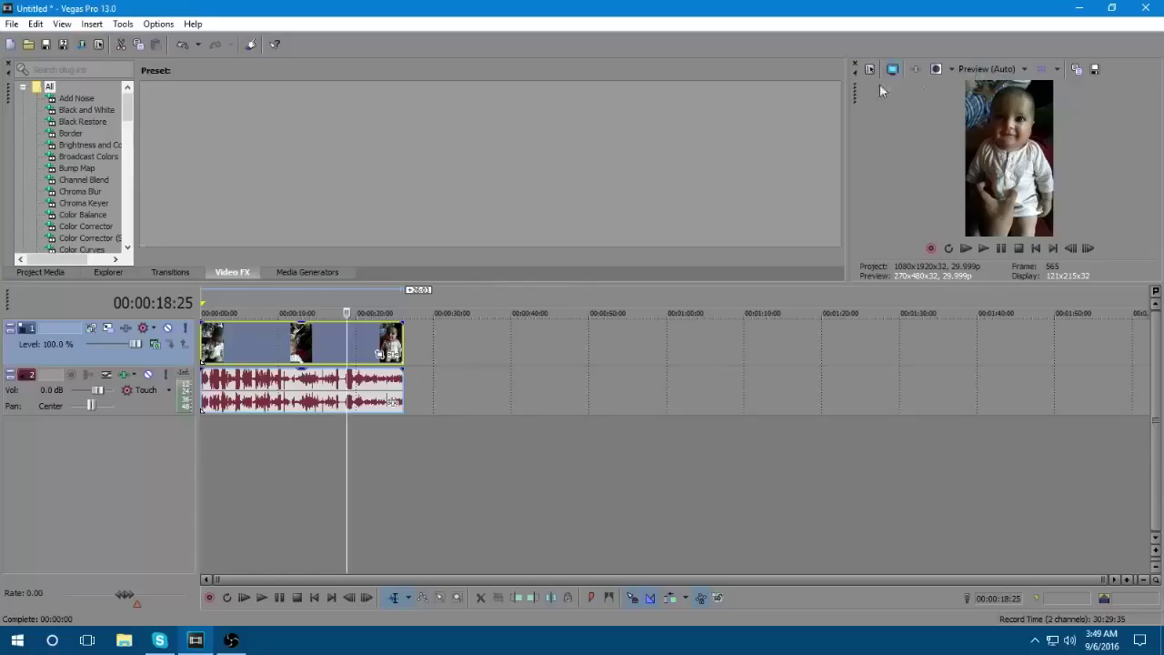
Step: Apply the HD 1080-50i template (1920x1080, 25 fps) in Project Properties
click(872, 71)
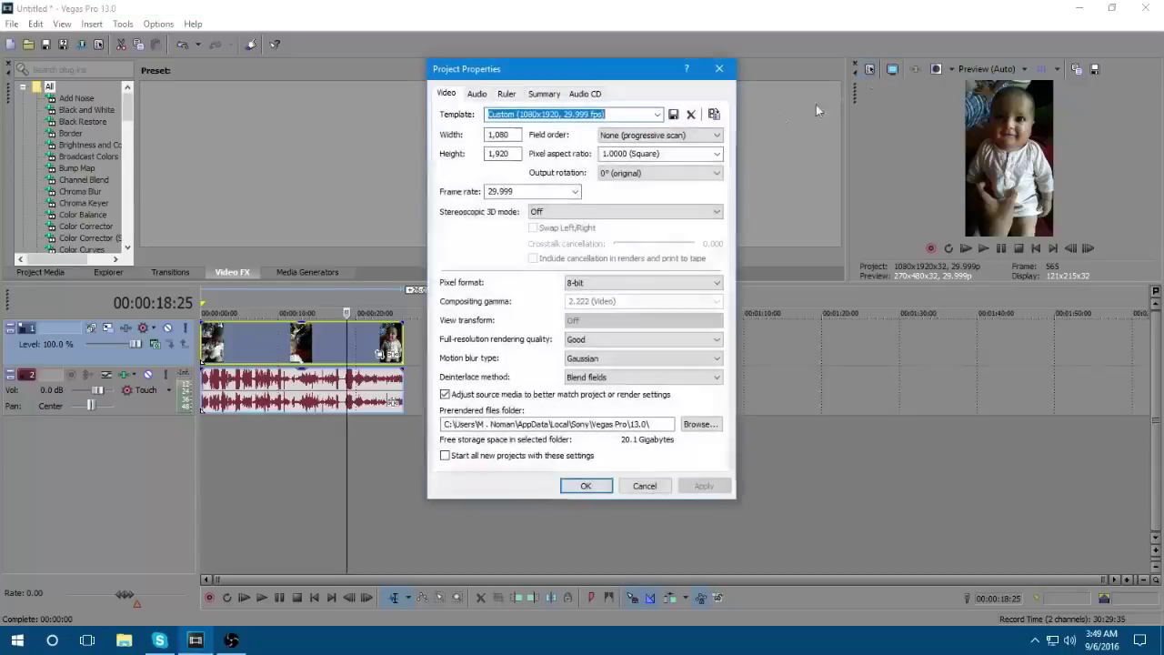
click(651, 116)
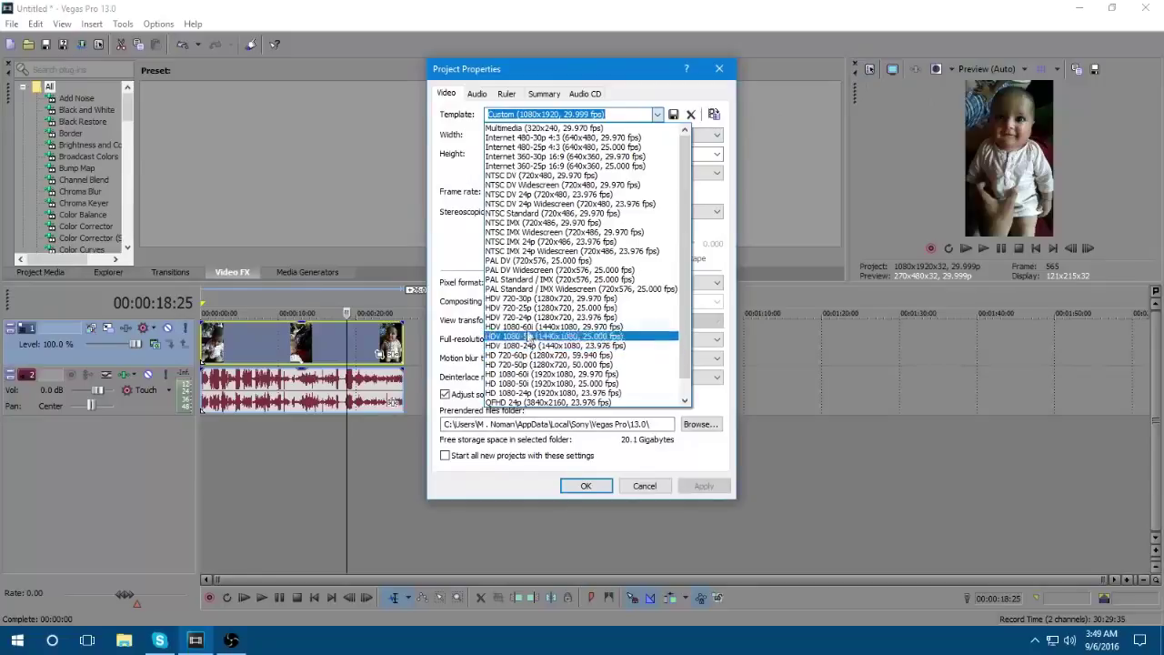
scroll(523, 364, down, 1)
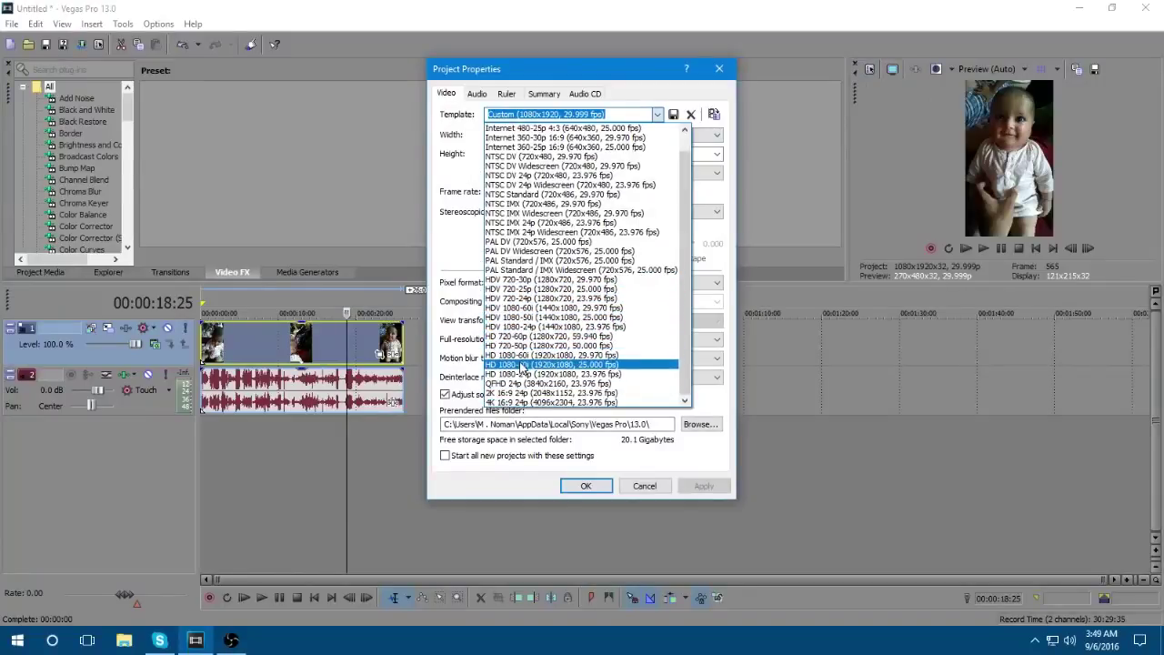
click(522, 365)
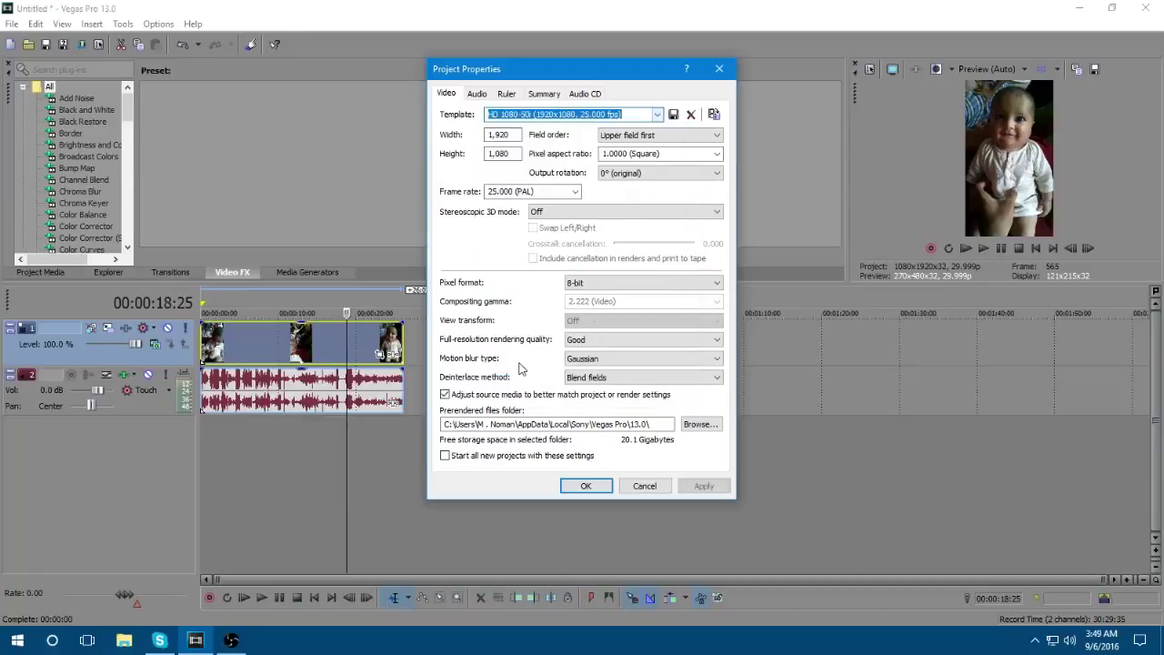
click(704, 486)
click(606, 486)
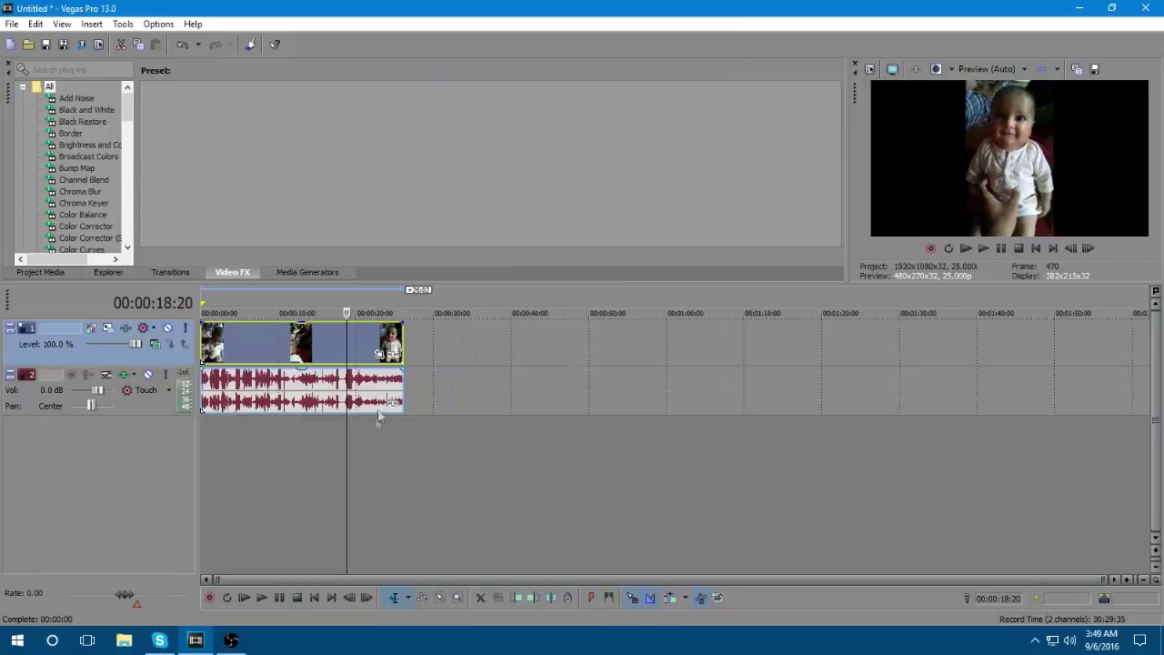
Step: Insert a new video track and ungroup the phone clip from its audio
right_click(122, 351)
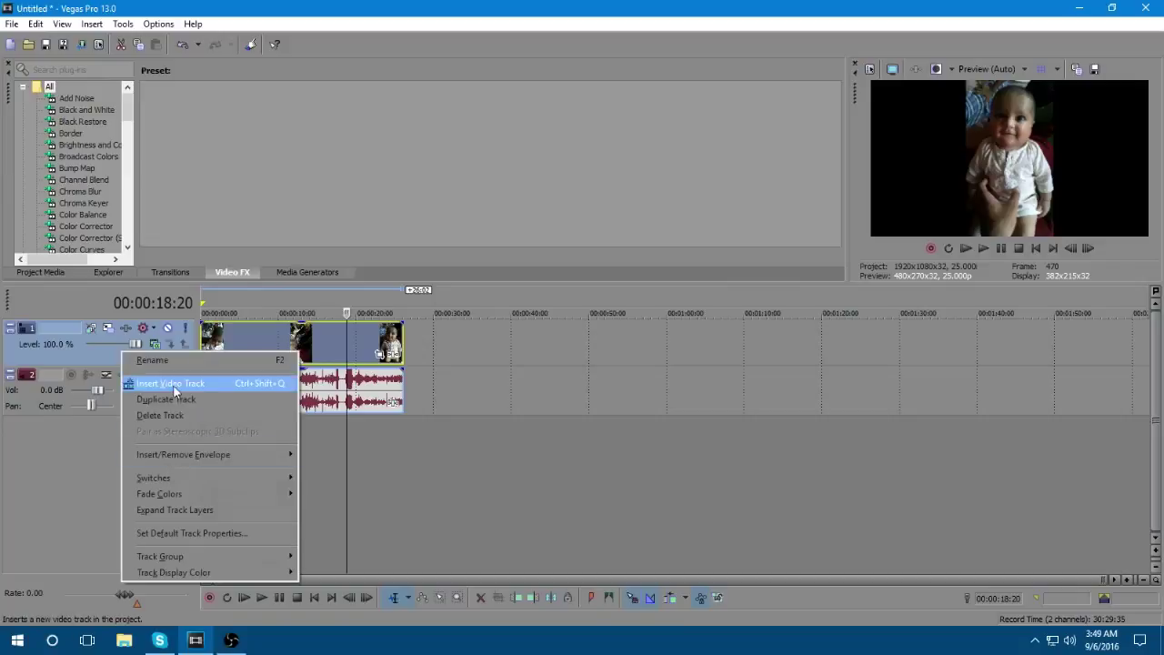
click(173, 385)
right_click(298, 389)
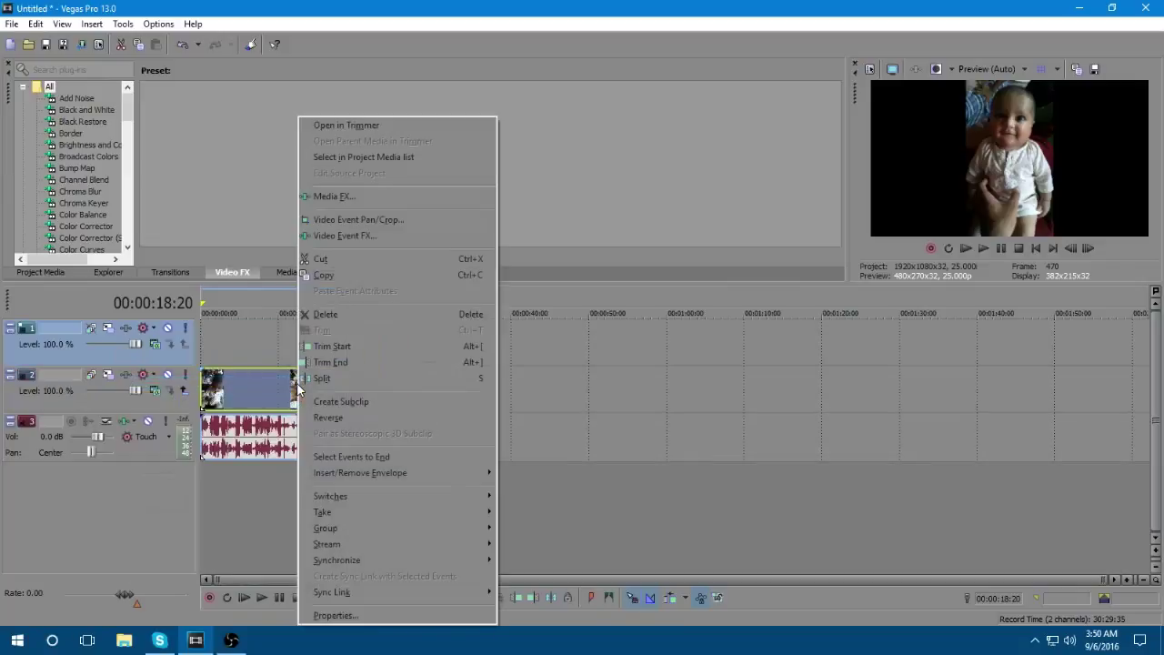
right_click(242, 389)
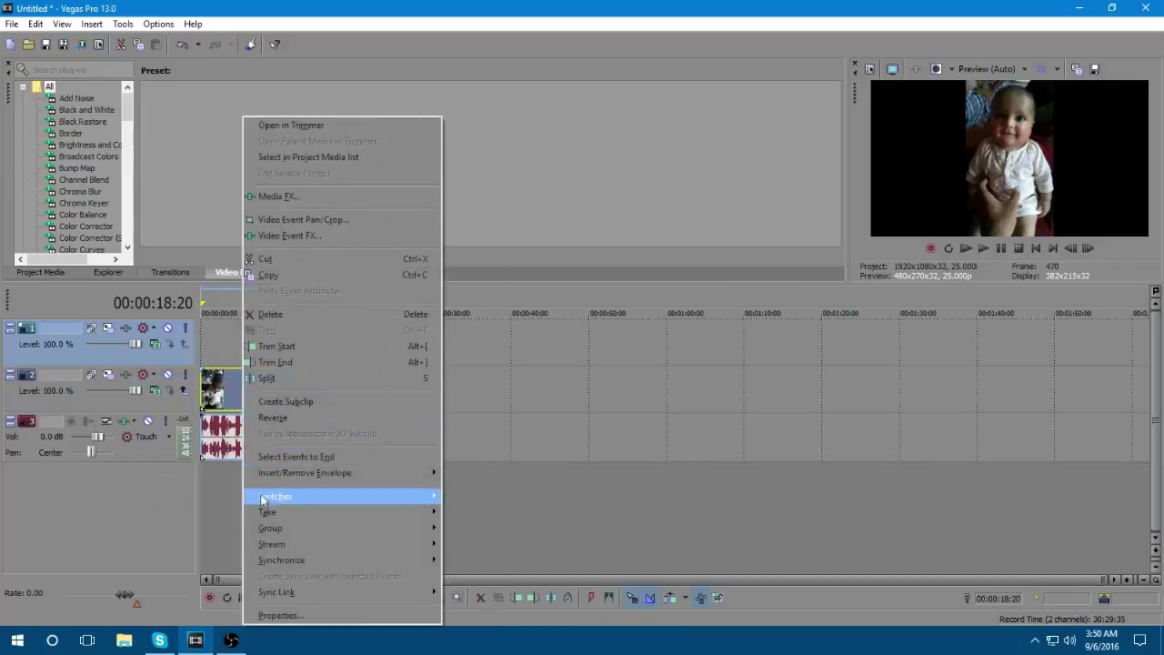
mouse_move(270, 527)
click(491, 548)
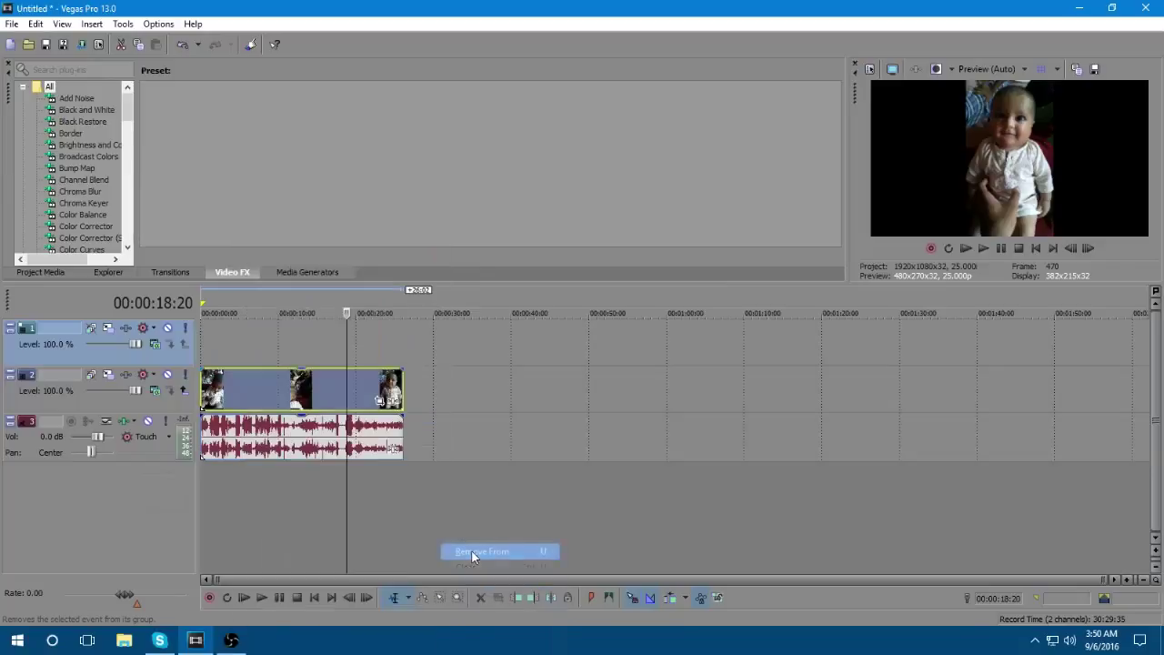
Step: Copy the video clip onto the new top track, starting at 0:00
click(309, 395)
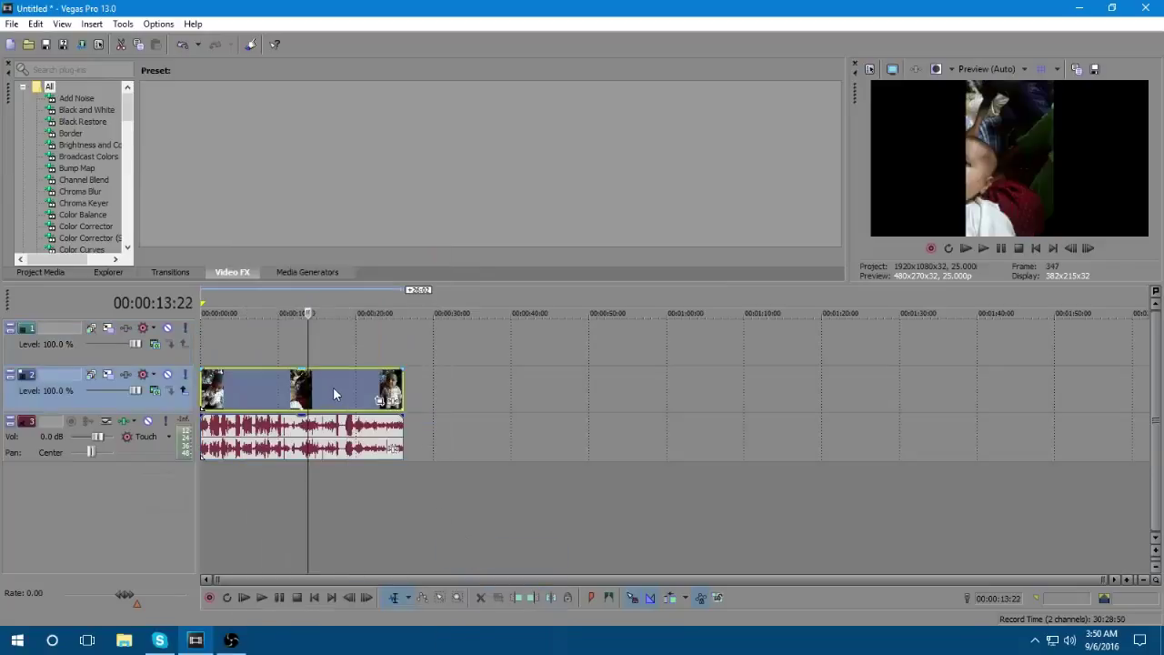
click(333, 386)
right_click(333, 387)
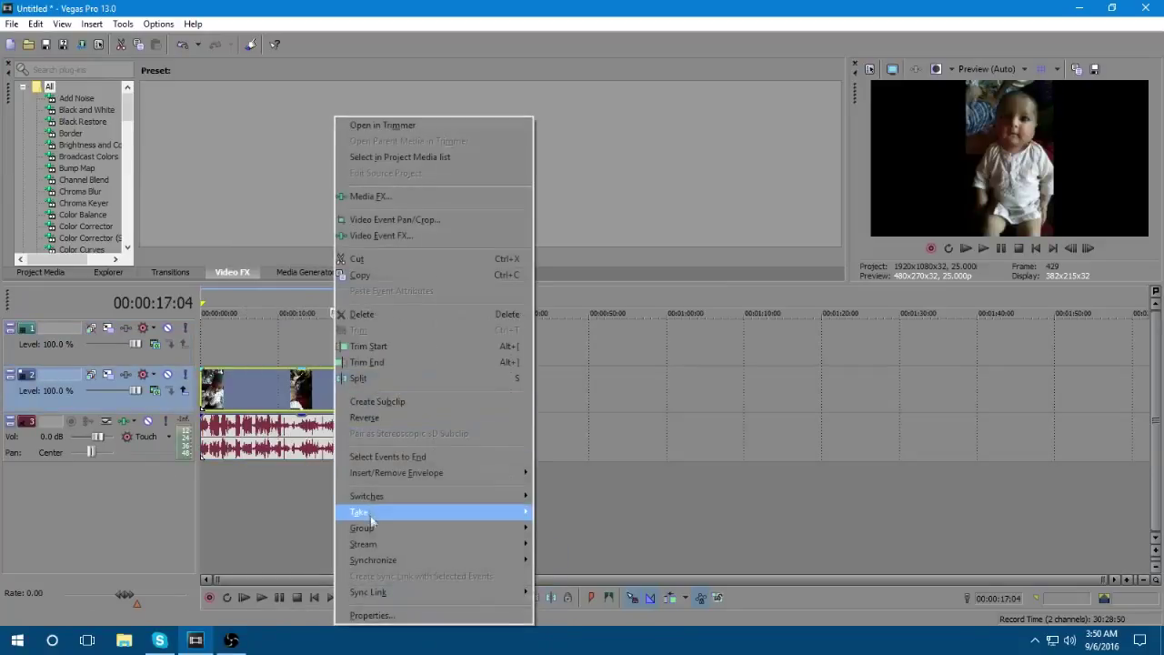
click(391, 274)
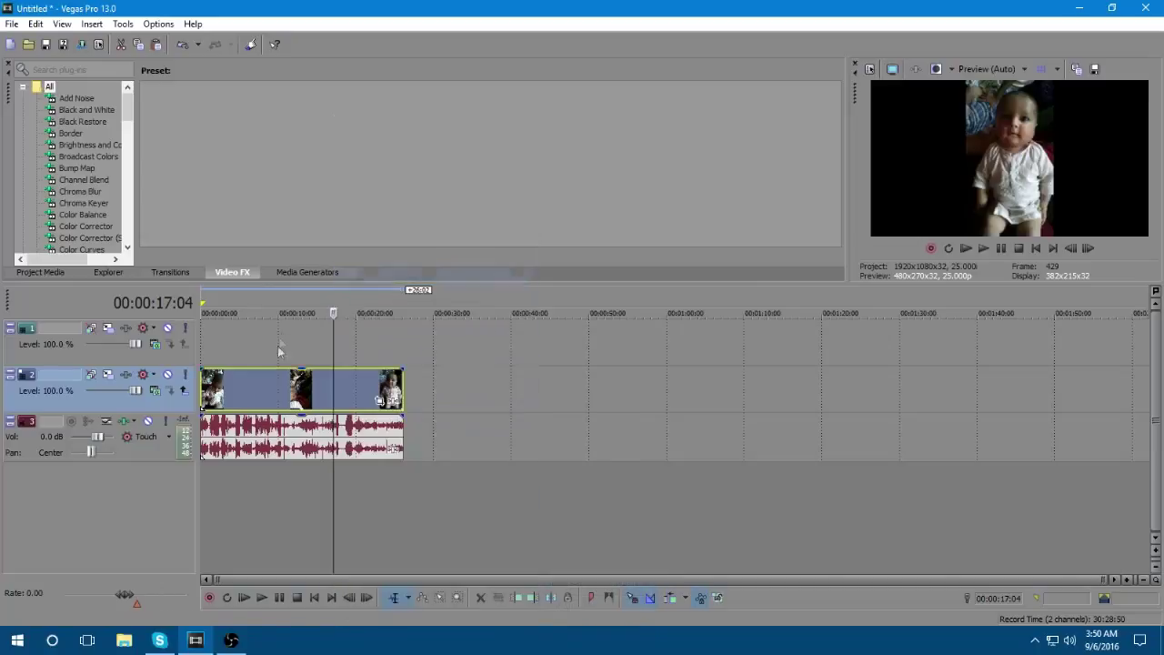
right_click(282, 337)
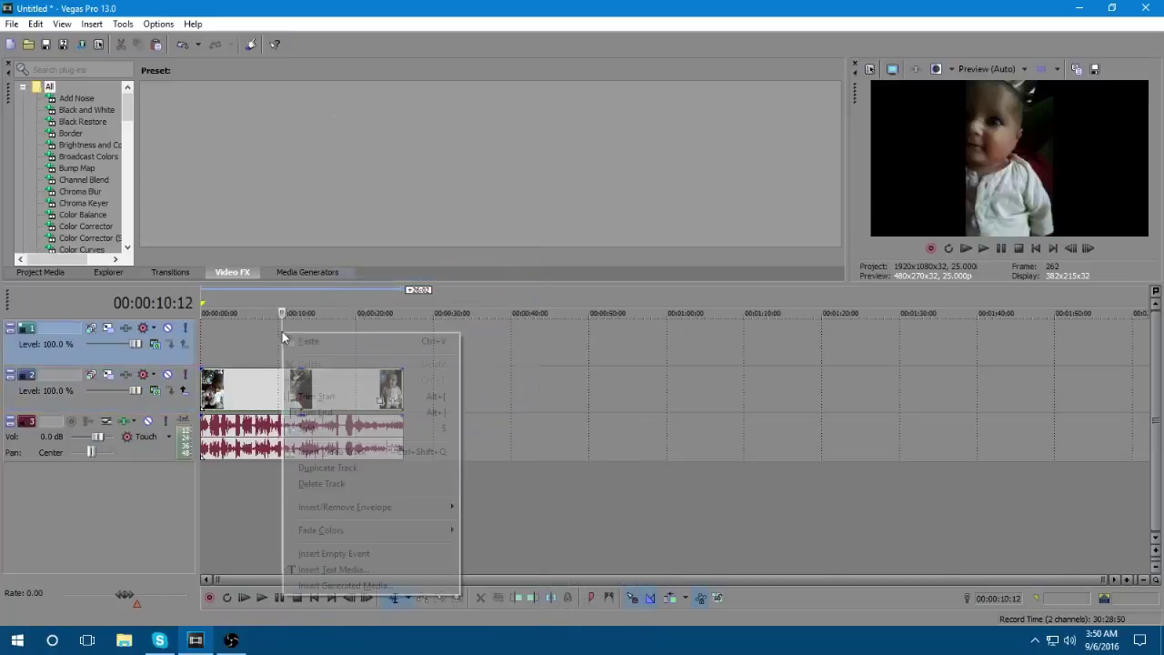
click(338, 341)
drag(346, 344, 269, 343)
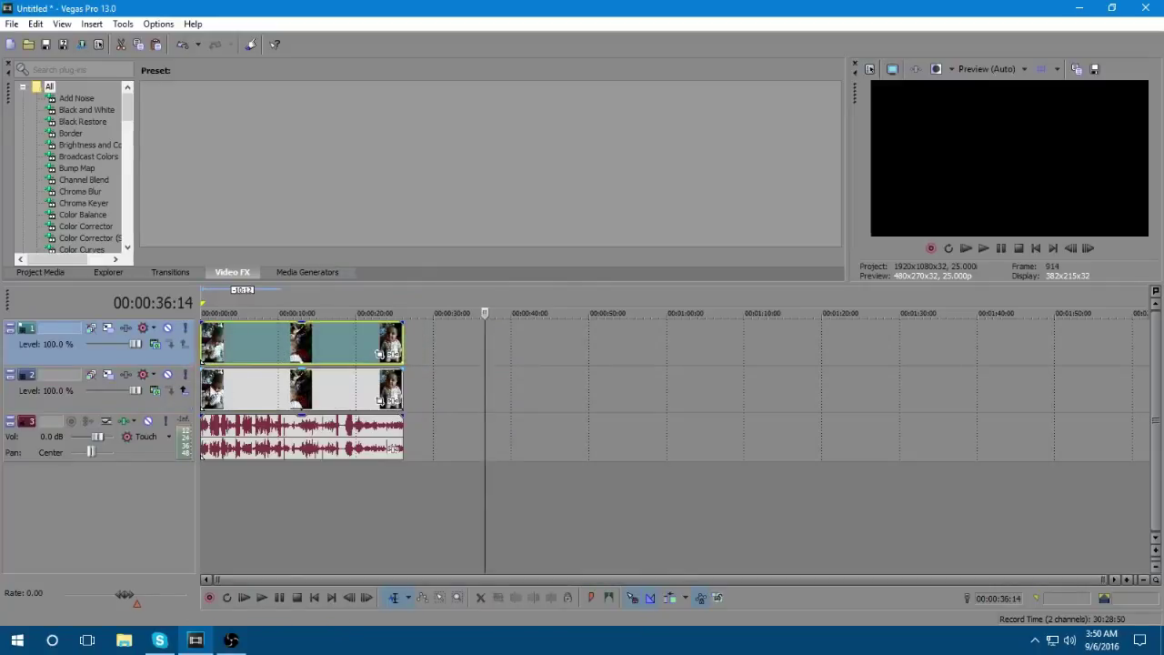
Step: Widen track 2's motion frame, then move the playhead to about 13 seconds
click(107, 376)
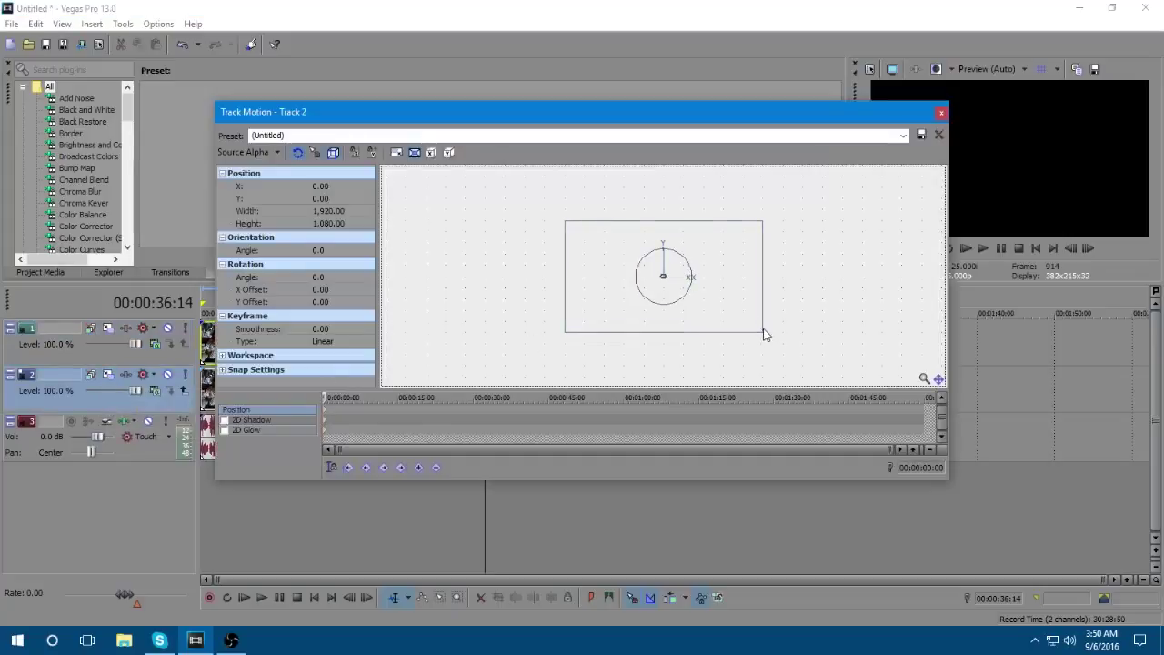
drag(762, 331, 964, 327)
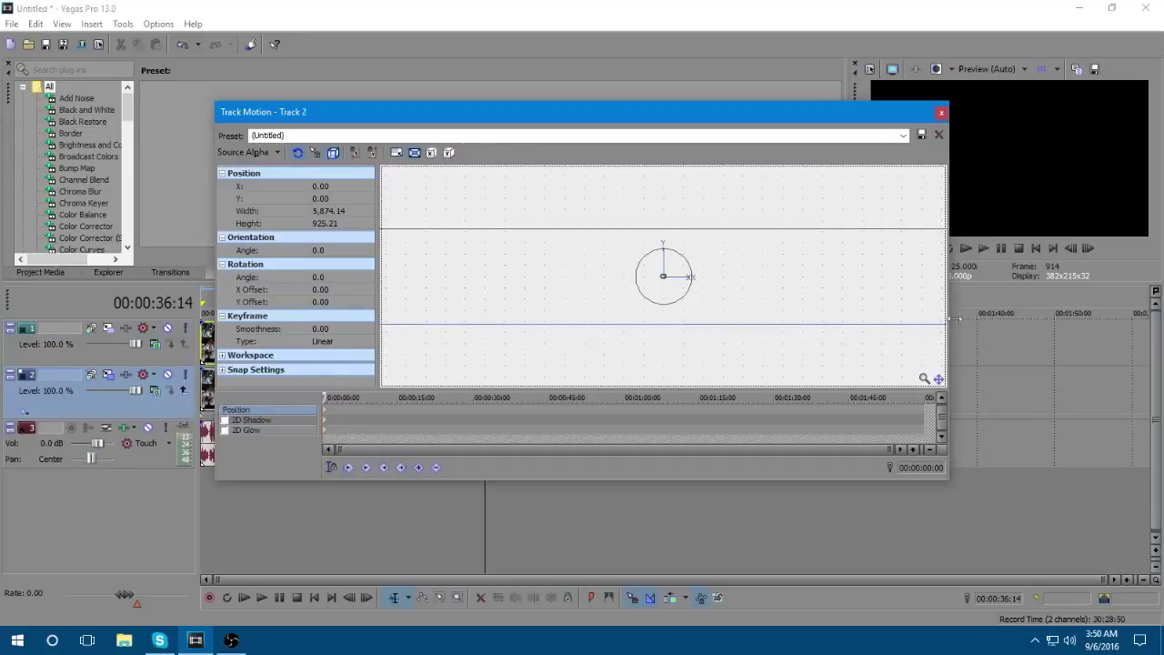
click(941, 114)
click(304, 393)
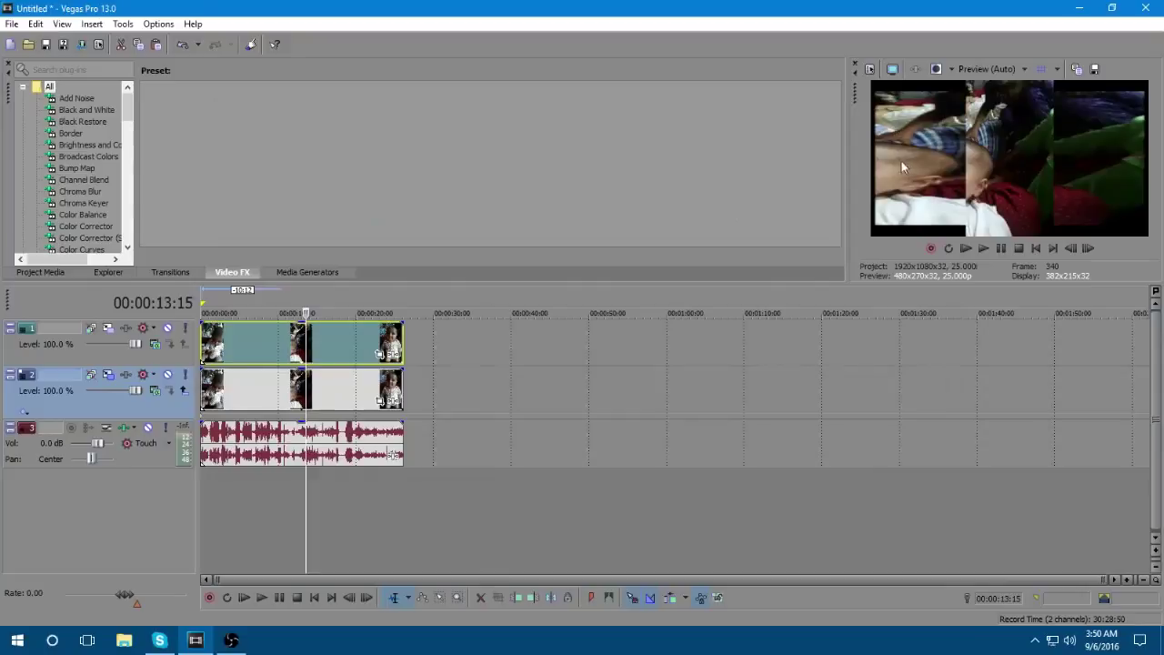
Step: Recentre and enlarge track 2's picture in Track Motion until it fills the frame
click(107, 373)
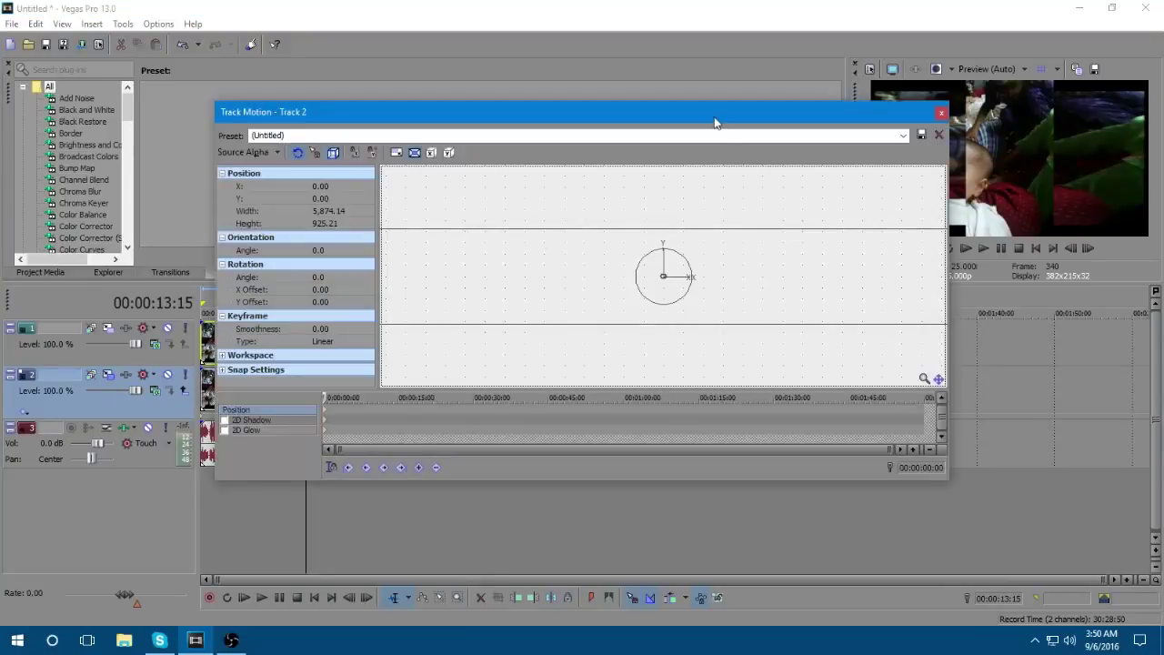
drag(715, 123, 682, 179)
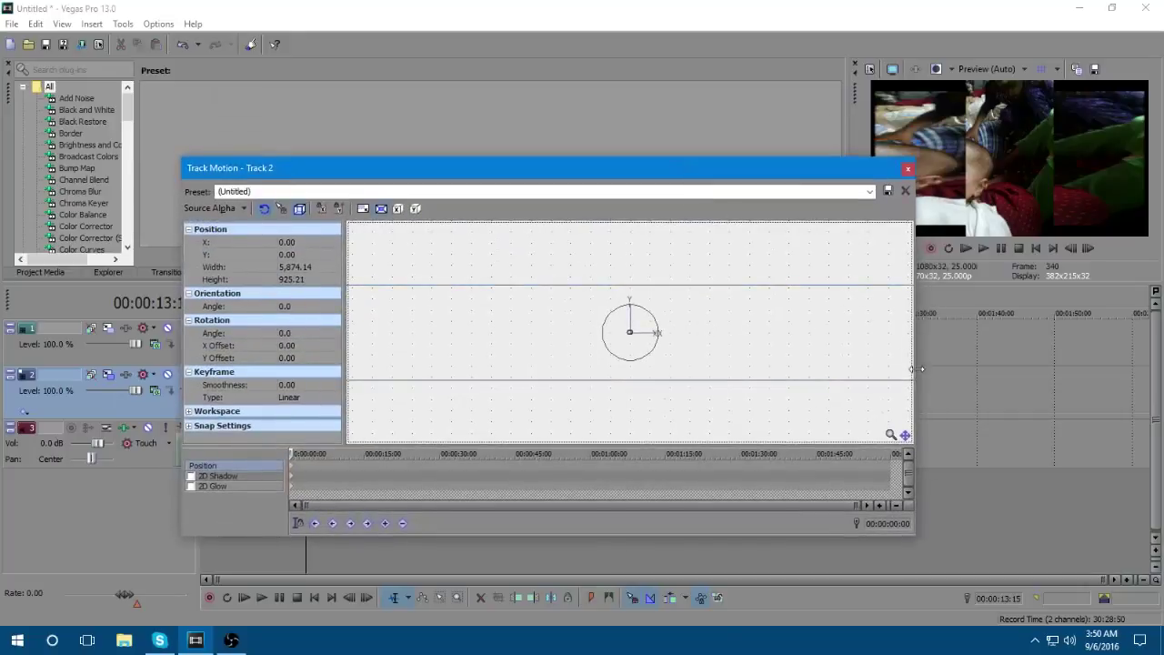
drag(910, 386, 868, 385)
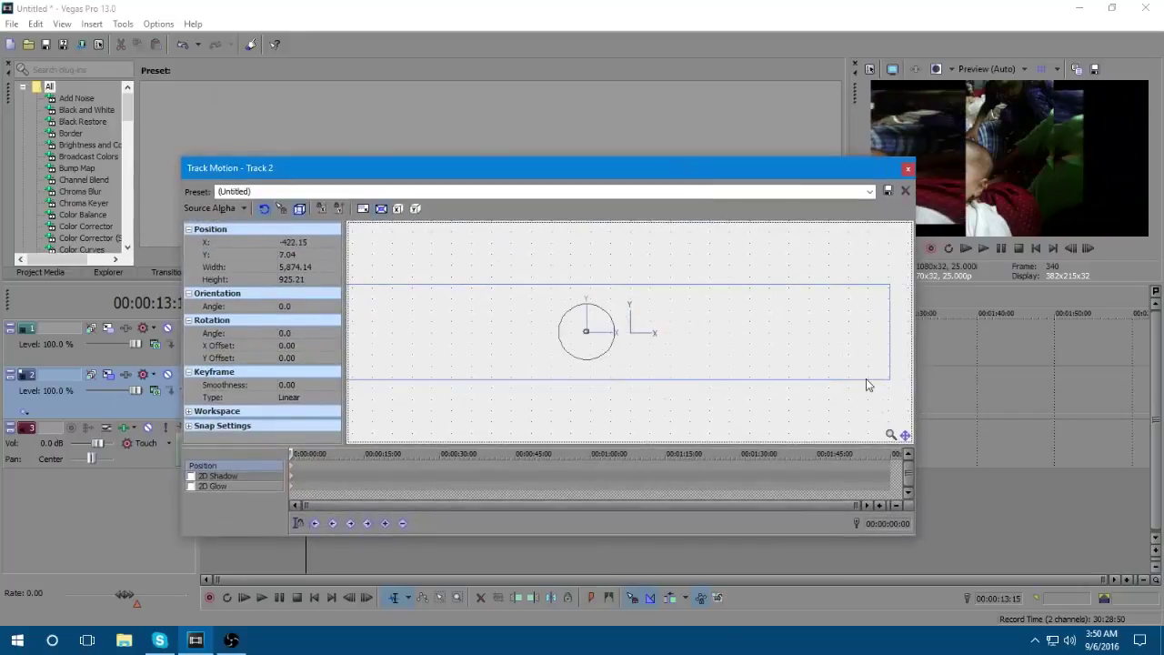
drag(868, 385, 885, 345)
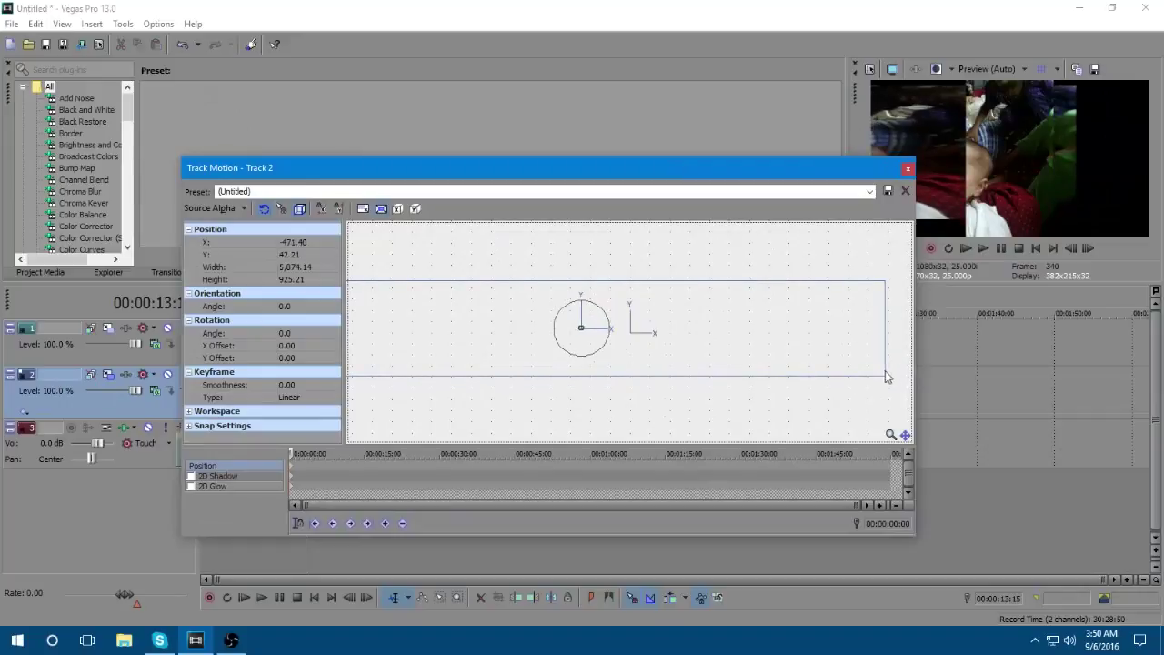
drag(884, 376, 764, 371)
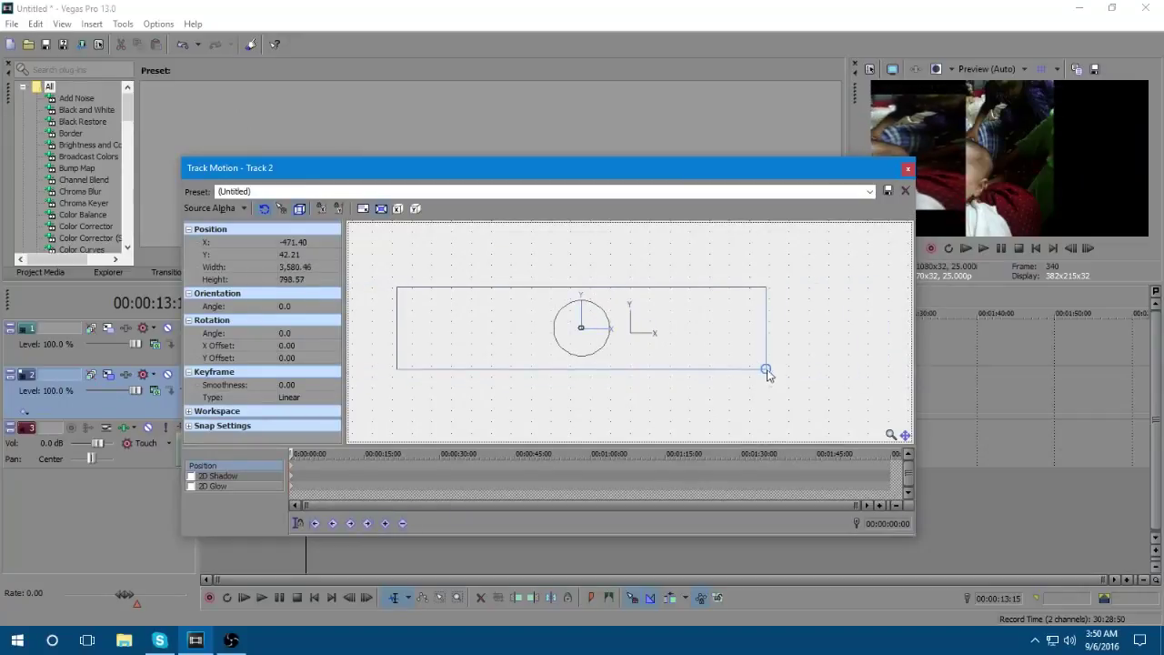
drag(705, 331, 751, 336)
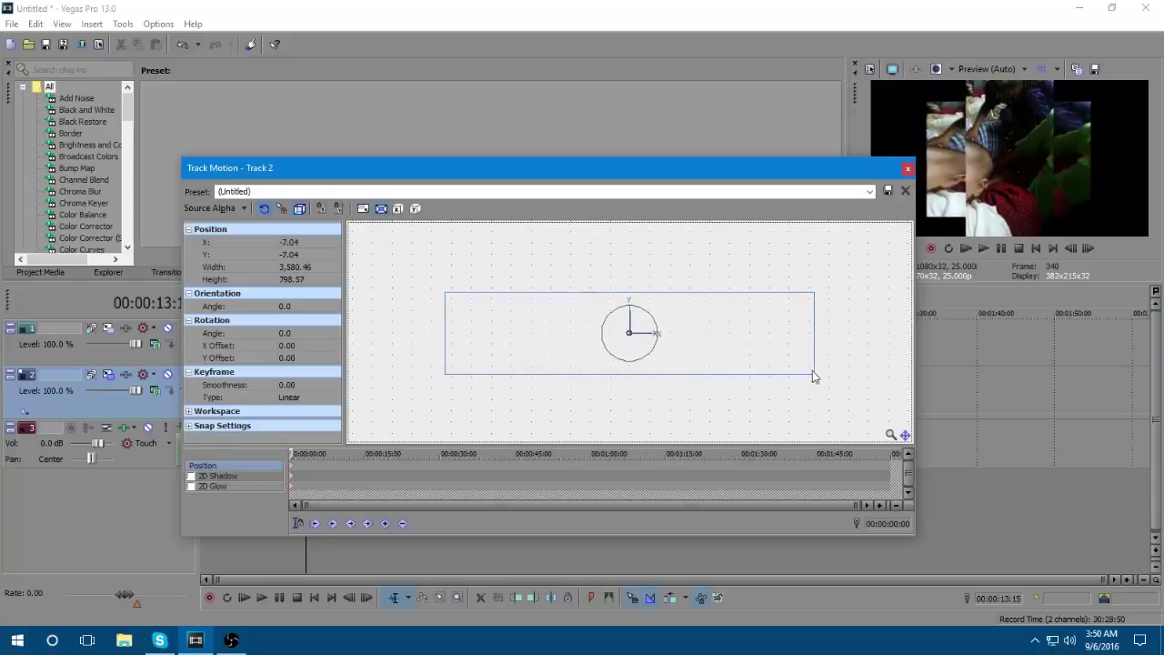
mouse_move(814, 374)
mouse_down()
mouse_move(878, 378)
mouse_move(944, 405)
mouse_up()
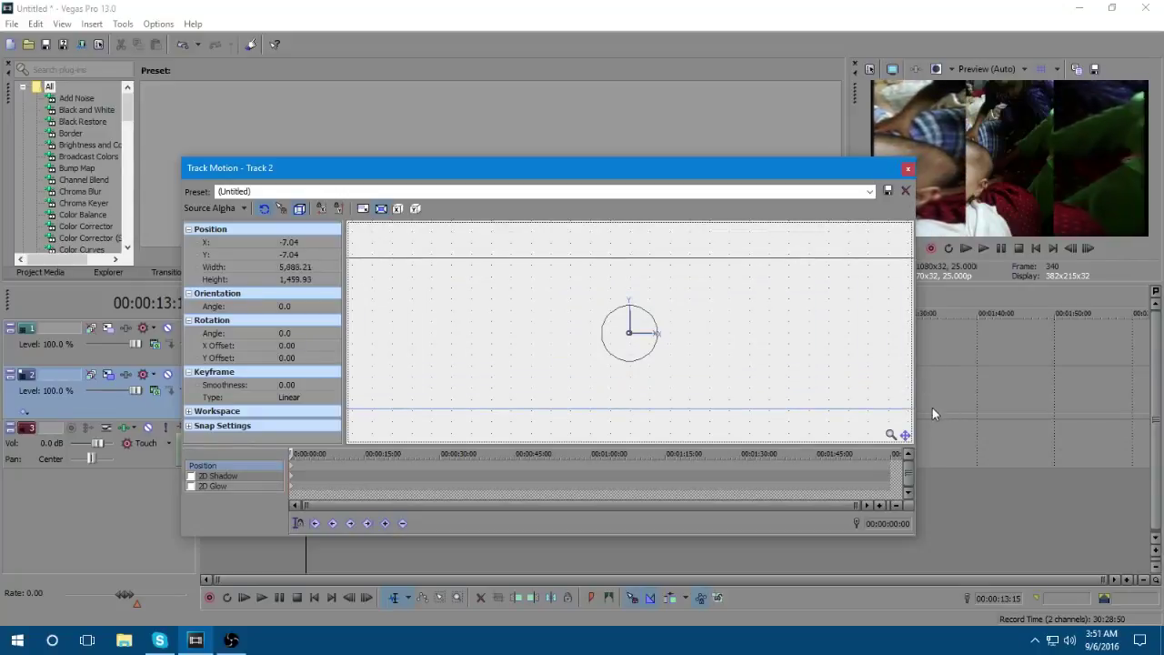
drag(942, 407, 898, 410)
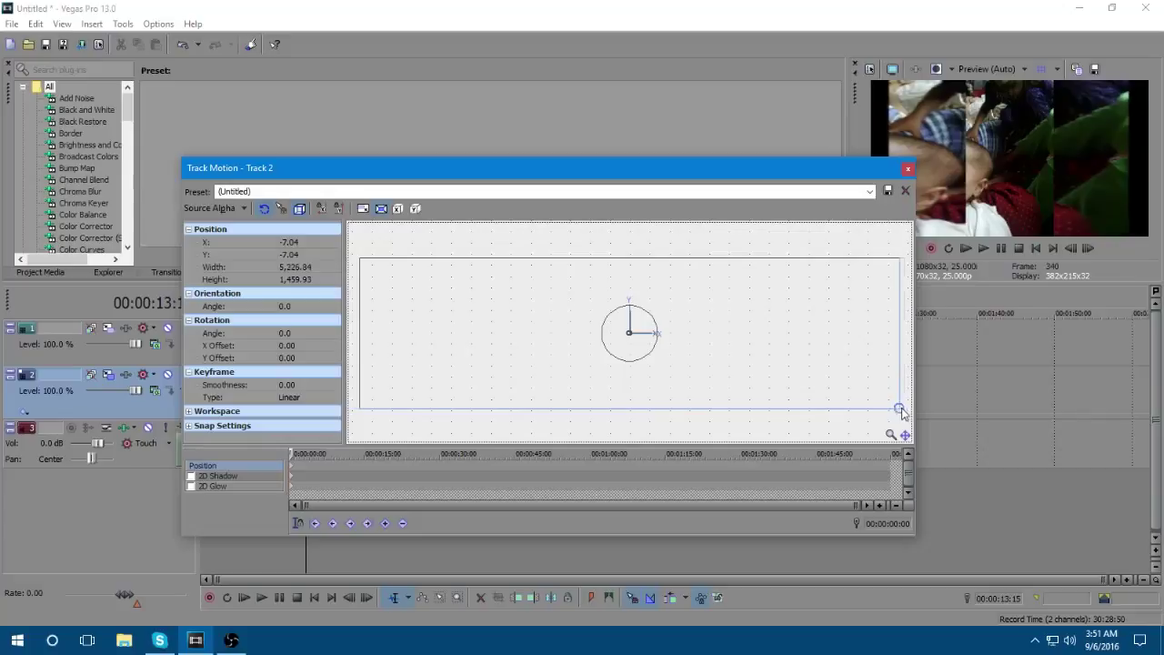
mouse_move(901, 411)
mouse_down()
mouse_move(951, 416)
mouse_move(956, 449)
mouse_move(922, 448)
mouse_move(938, 446)
mouse_up()
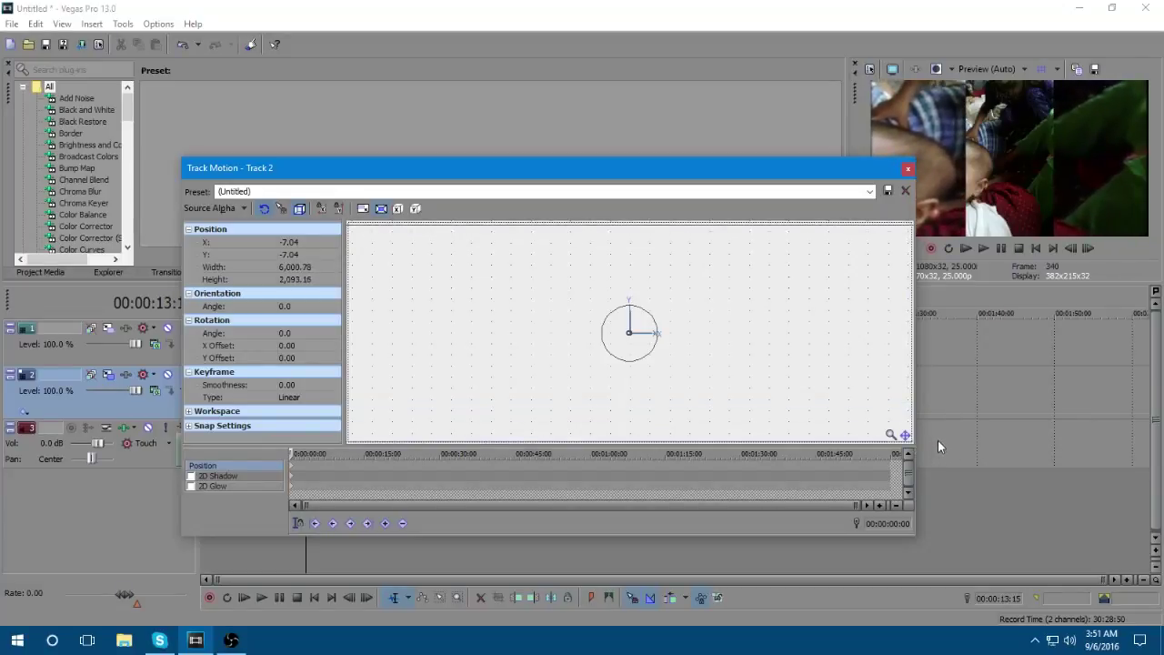
click(907, 168)
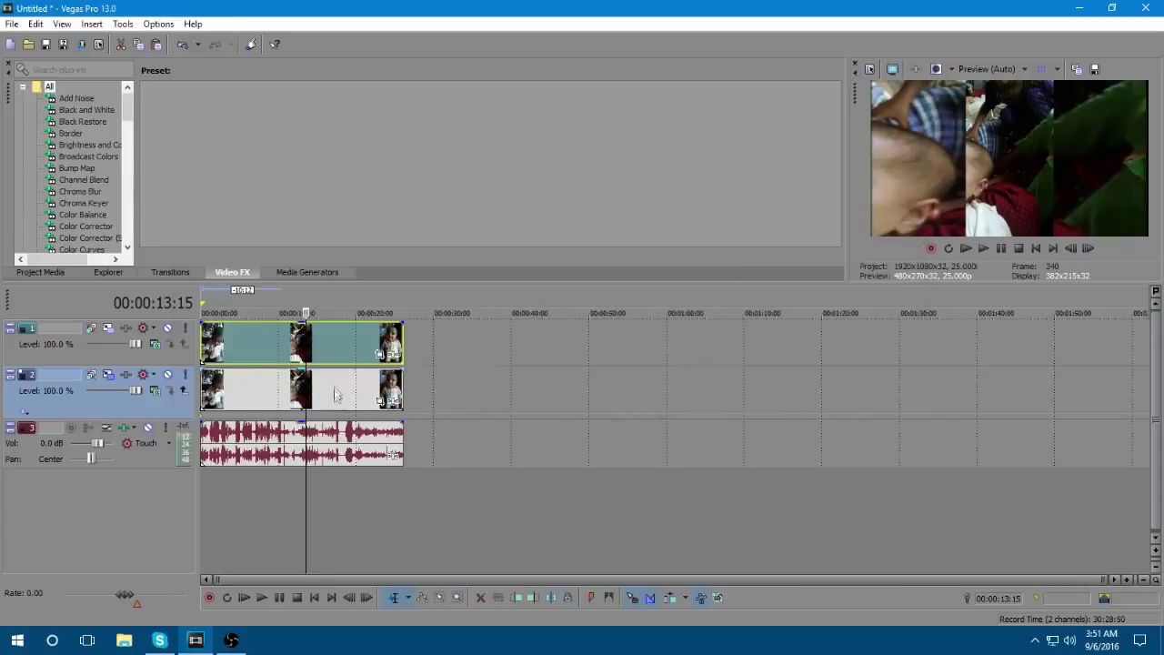
Step: Select the background clip on track 2
click(334, 393)
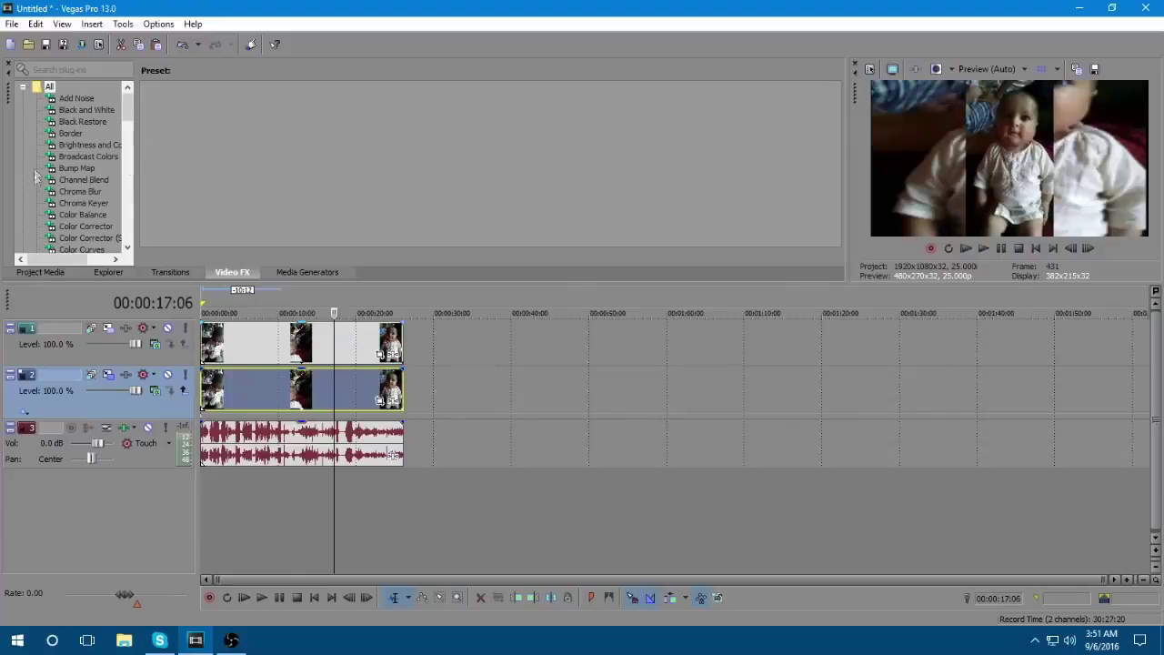
scroll(49, 173, down, 2)
scroll(64, 160, down, 3)
scroll(63, 164, down, 4)
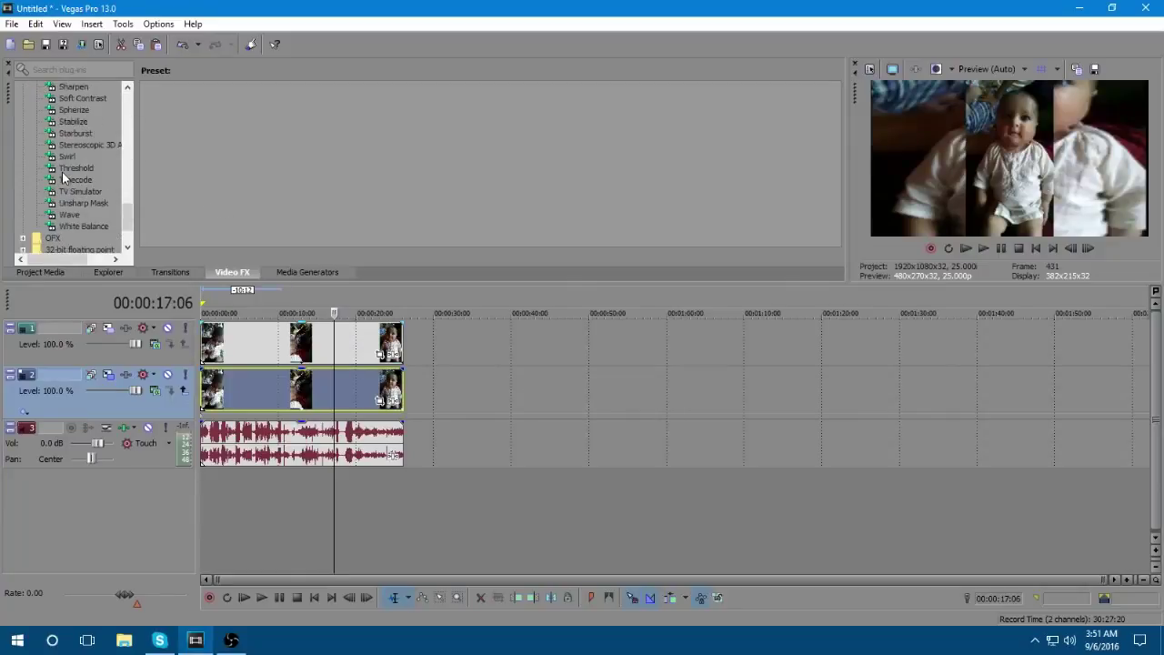
scroll(62, 172, down, 2)
scroll(62, 173, up, 5)
scroll(62, 172, up, 6)
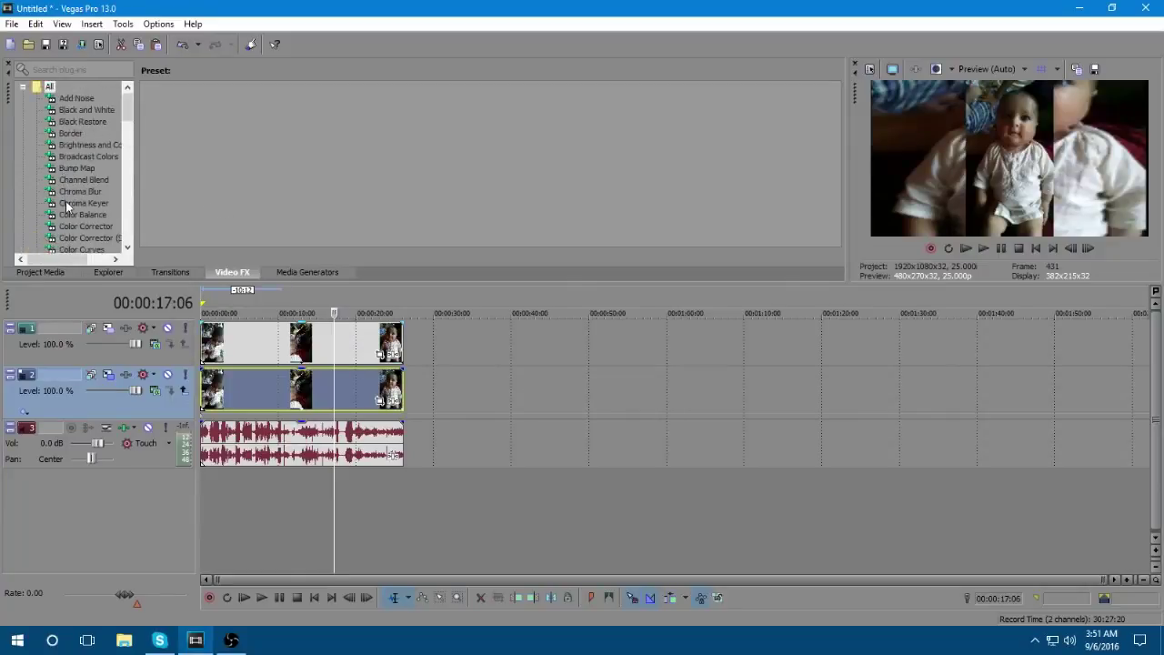
scroll(72, 219, down, 3)
scroll(72, 219, down, 2)
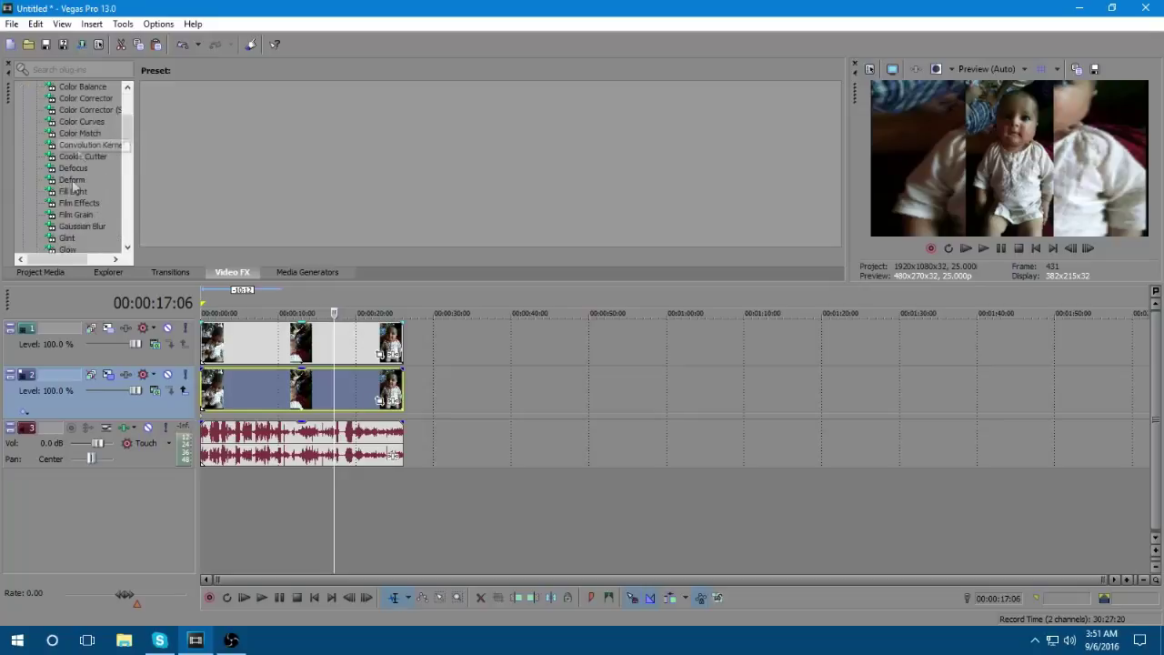
Step: Add Sony Gaussian Blur to the clip and lower its horizontal range
click(392, 400)
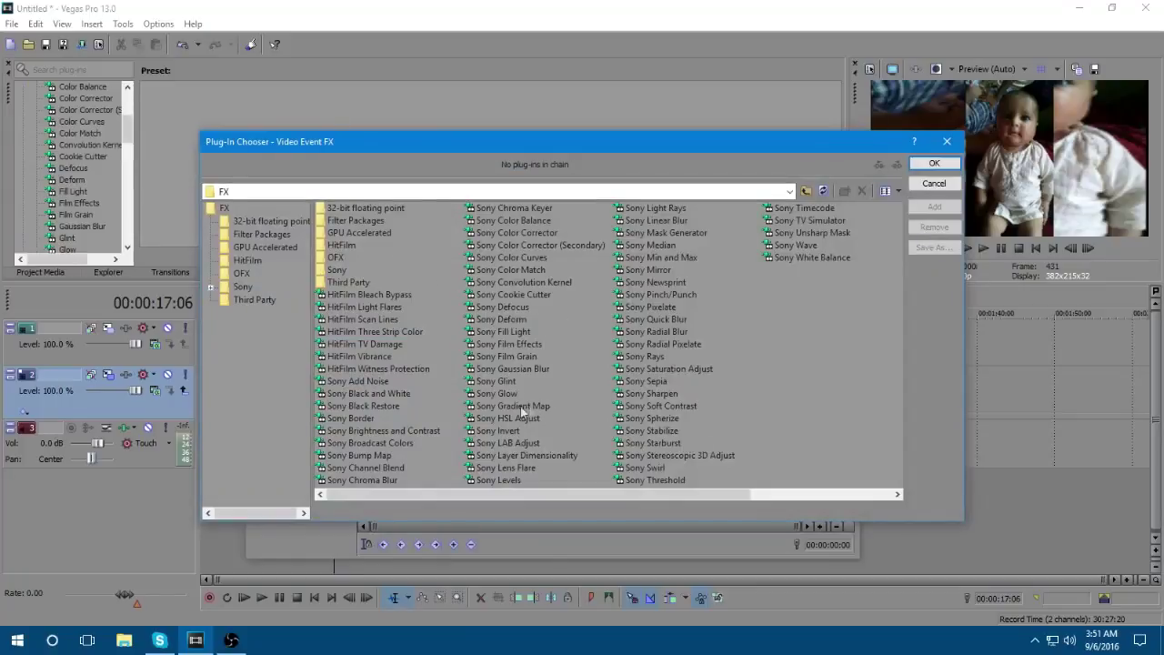
click(493, 369)
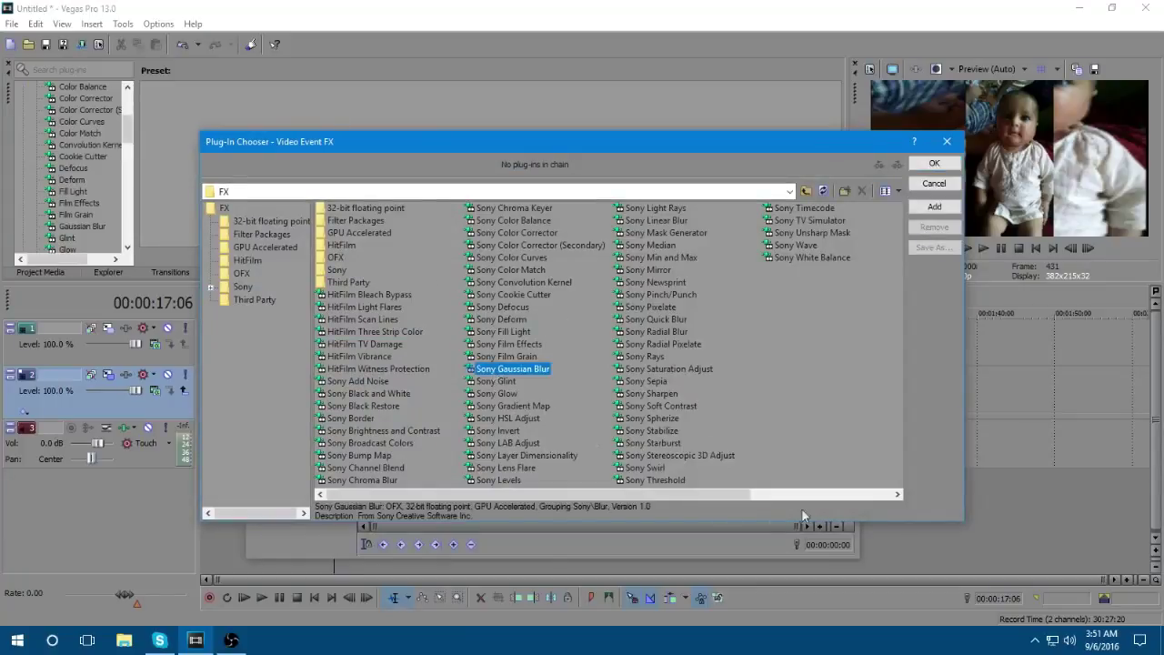
click(935, 206)
click(934, 163)
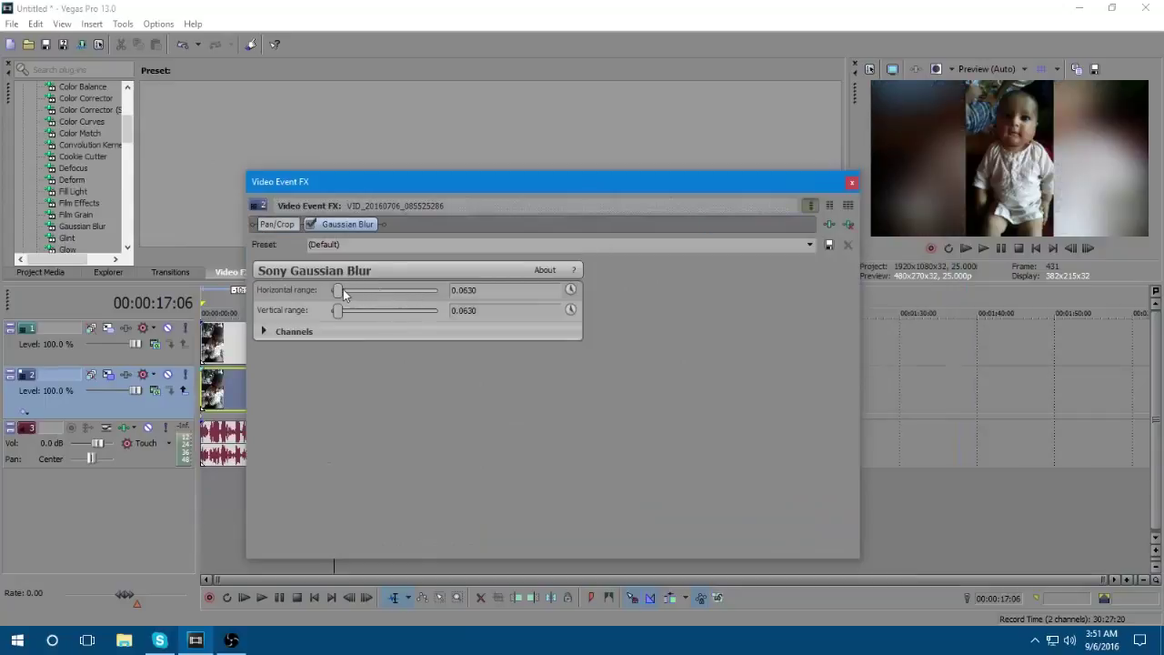
drag(339, 291, 336, 314)
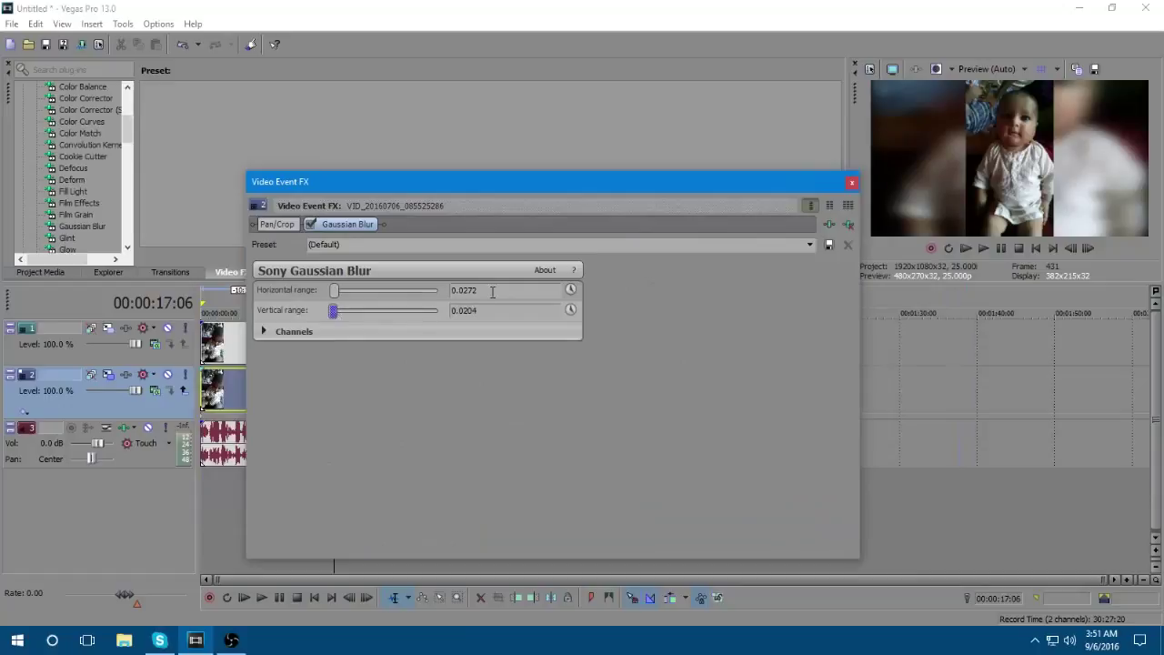
click(851, 185)
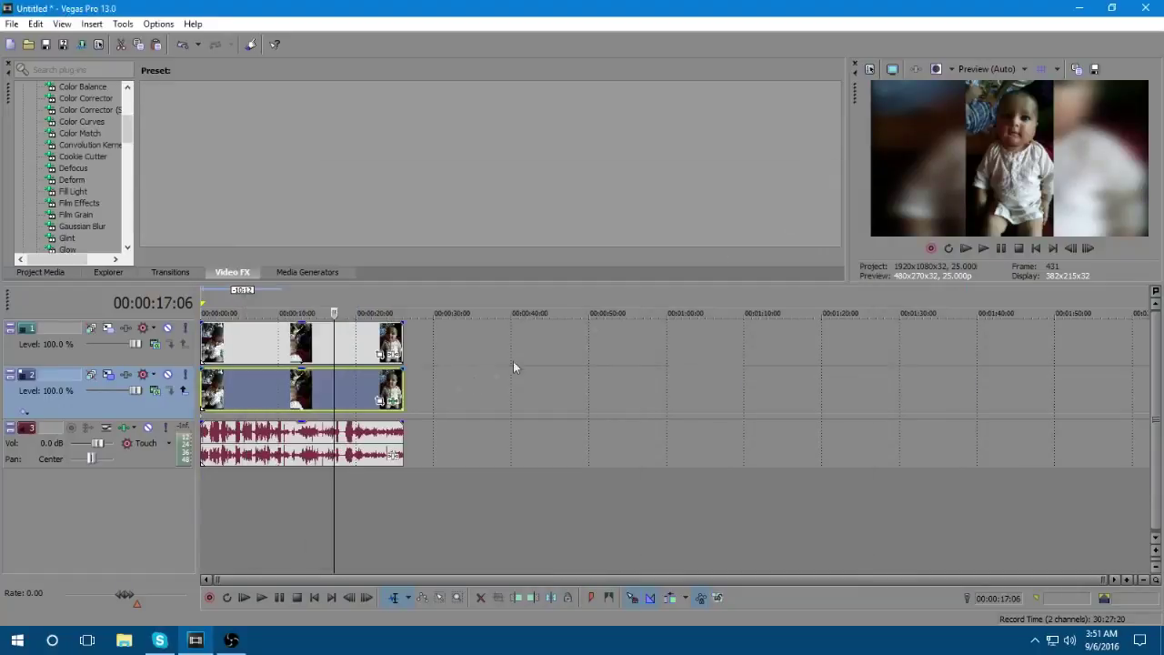
Step: Delete the existing music clip from track 3 and cancel the render settings
right_click(307, 434)
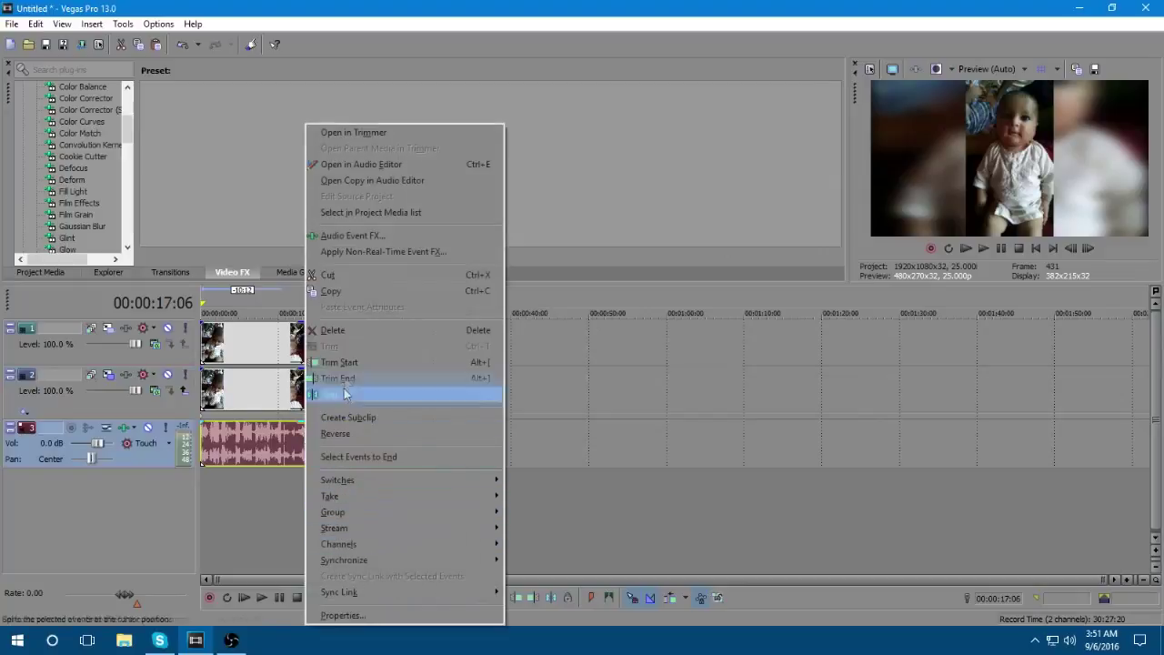
click(349, 331)
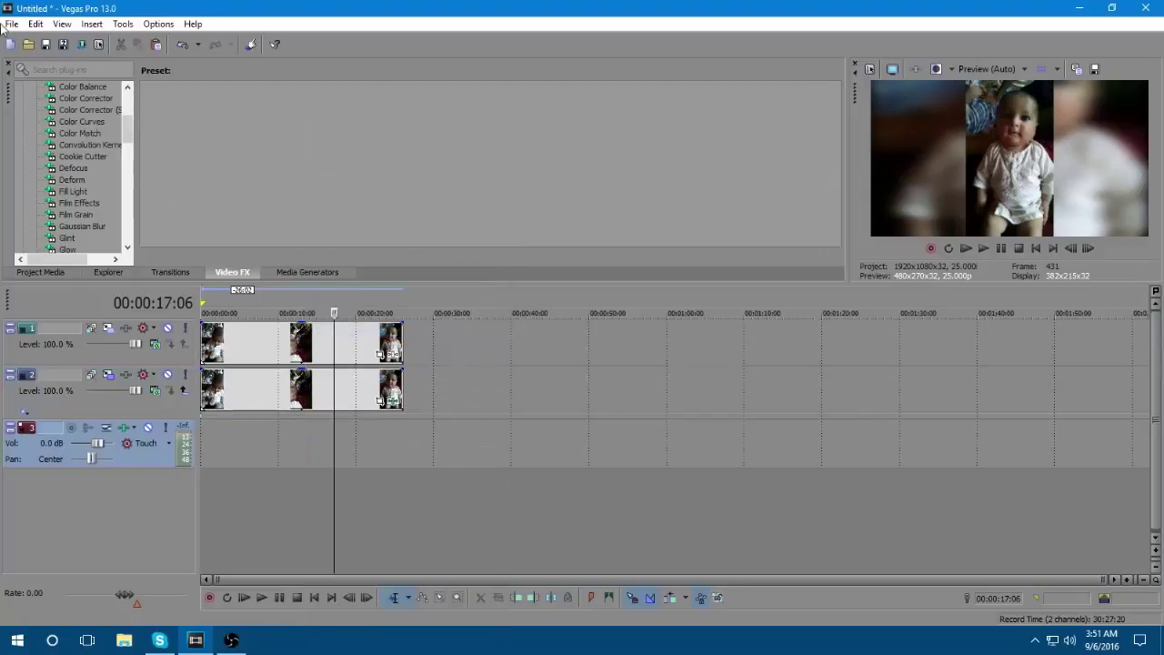
click(81, 44)
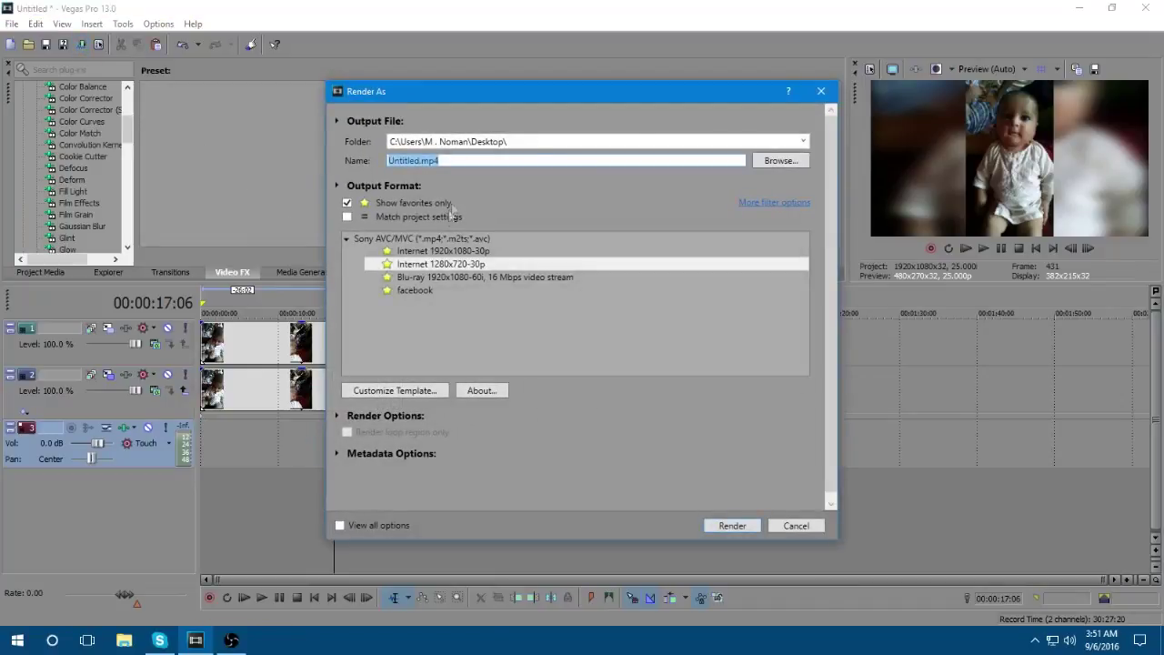
click(820, 91)
Step: Import the Akcent music video from the song folder and move it later on the timeline
click(12, 23)
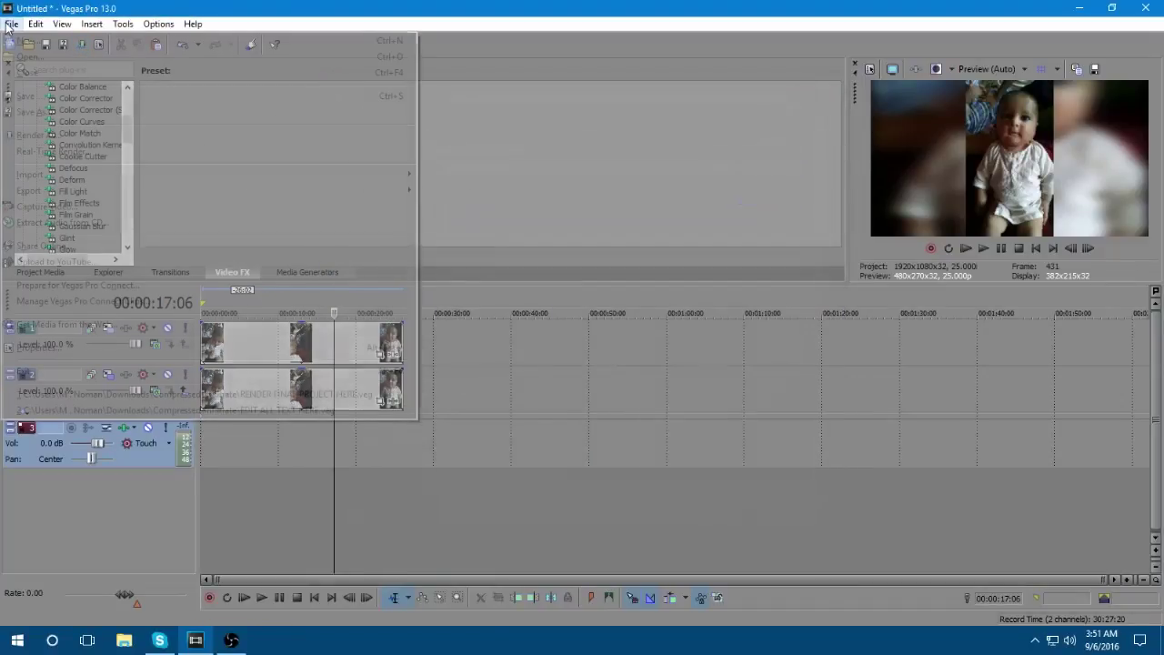
click(36, 60)
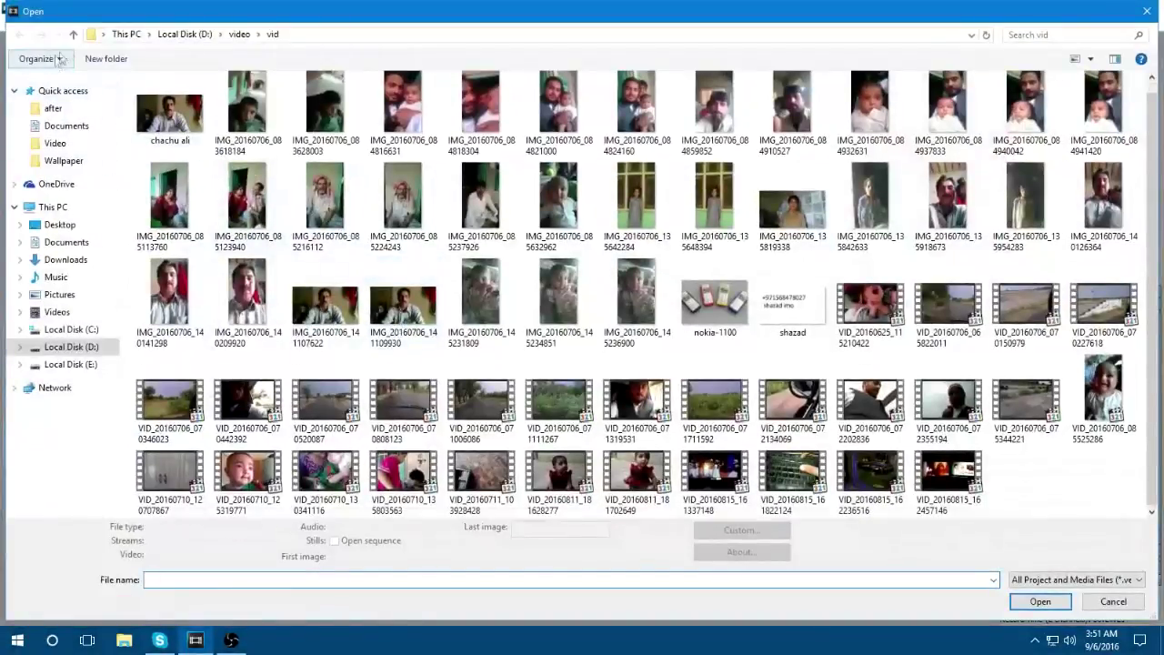
click(73, 37)
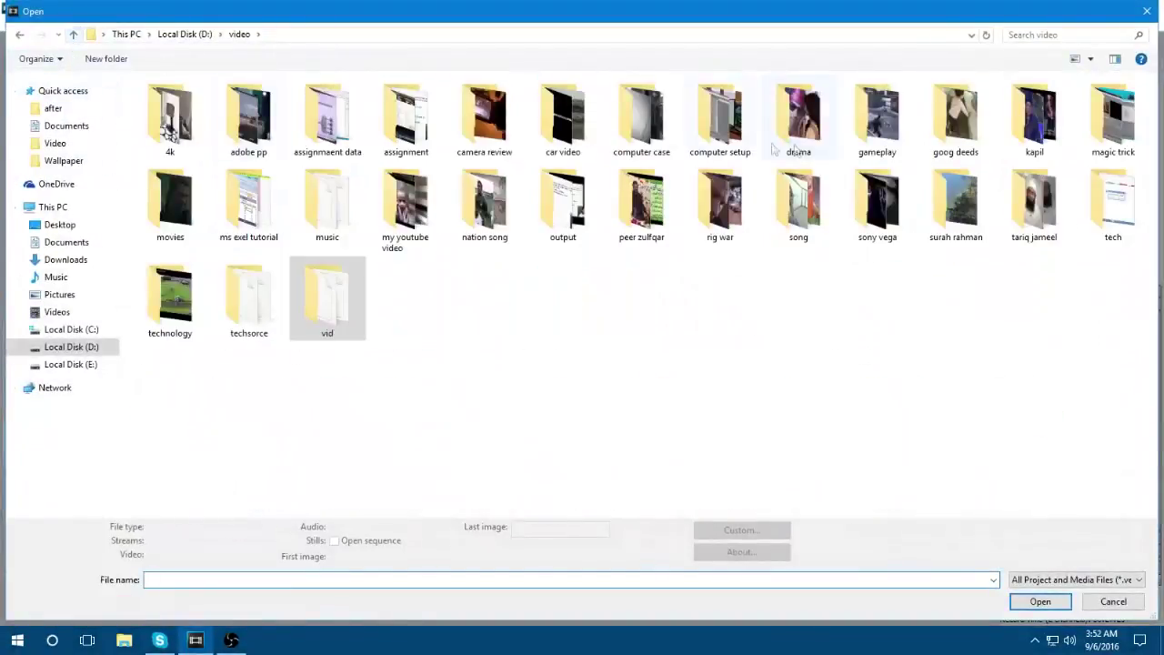
double_click(800, 218)
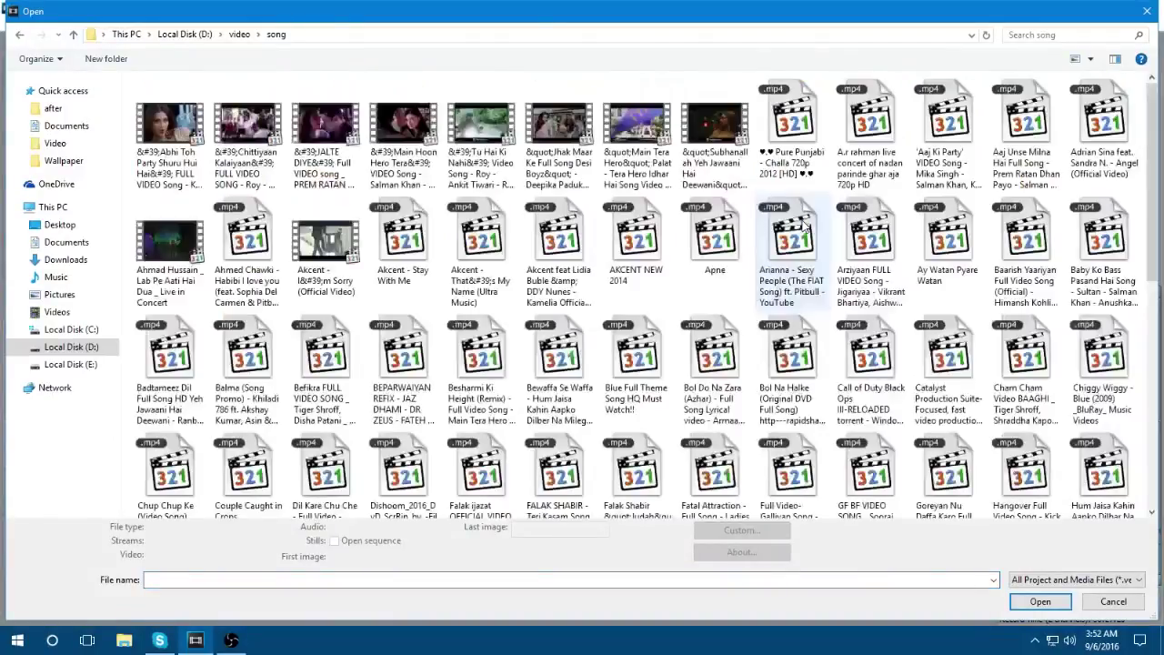
click(325, 264)
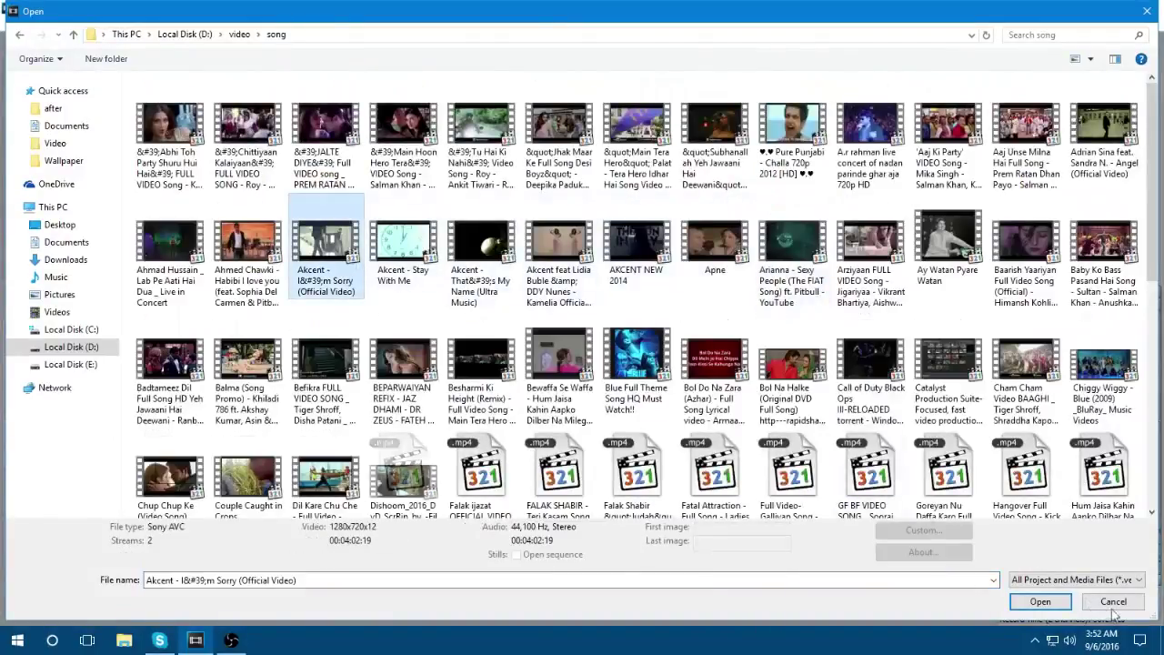
click(1039, 601)
drag(499, 389, 679, 388)
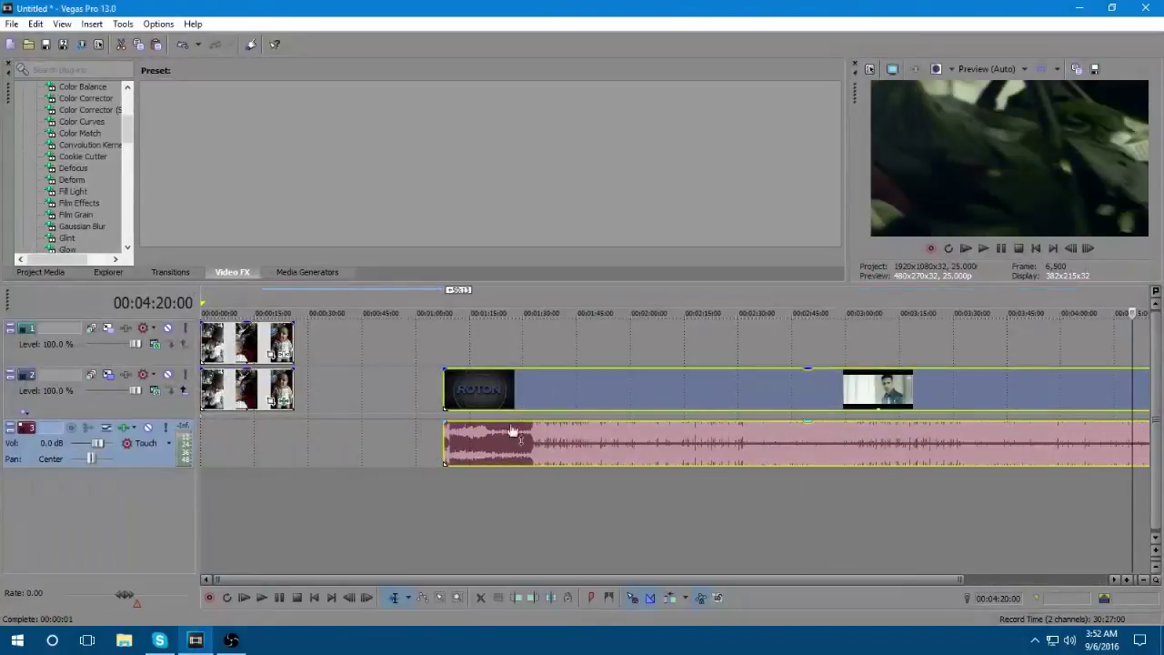
Step: Ungroup the music clip, delete its video, and move its audio to the timeline start
right_click(605, 374)
mouse_move(634, 528)
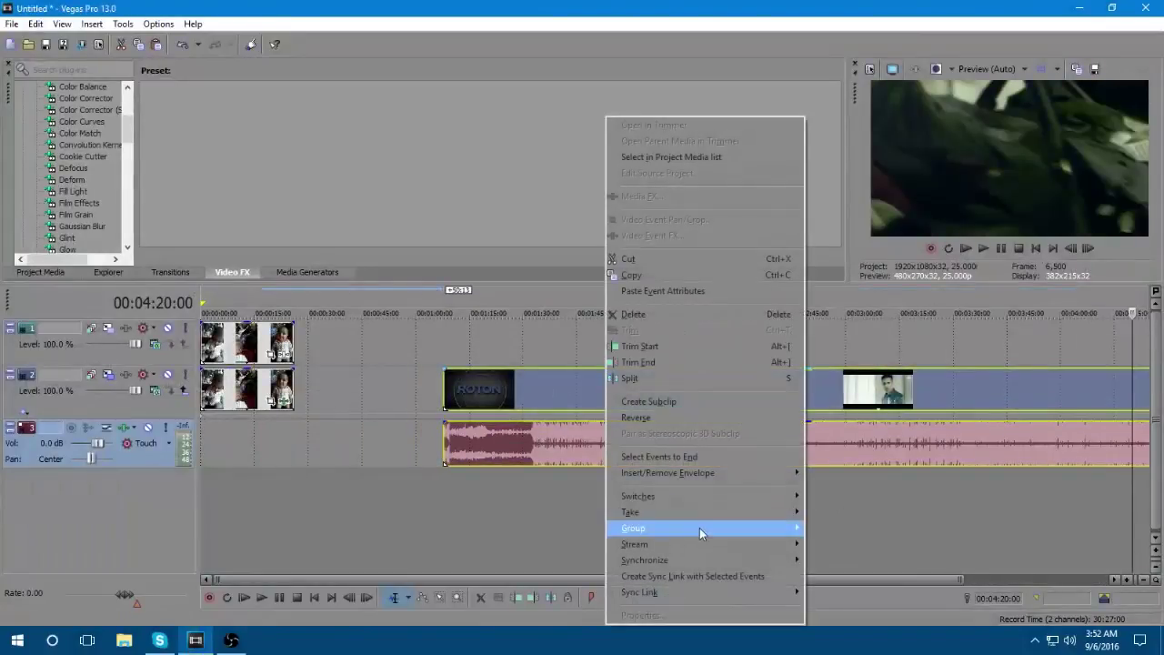
click(845, 551)
click(816, 389)
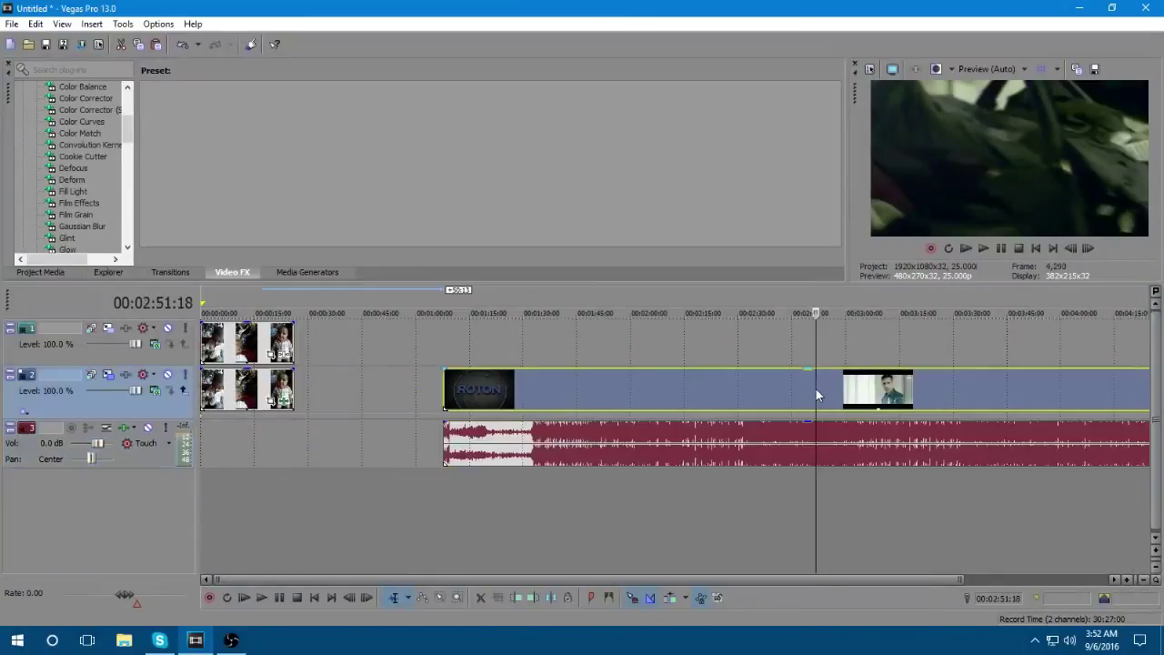
key(Delete)
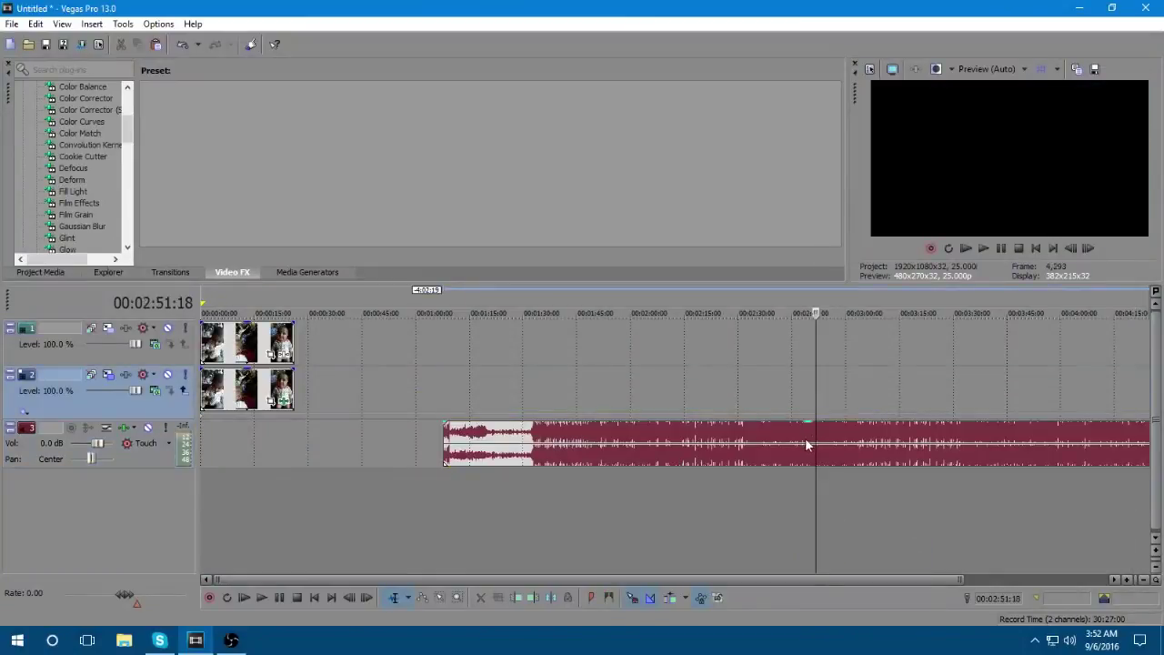
drag(804, 437, 555, 449)
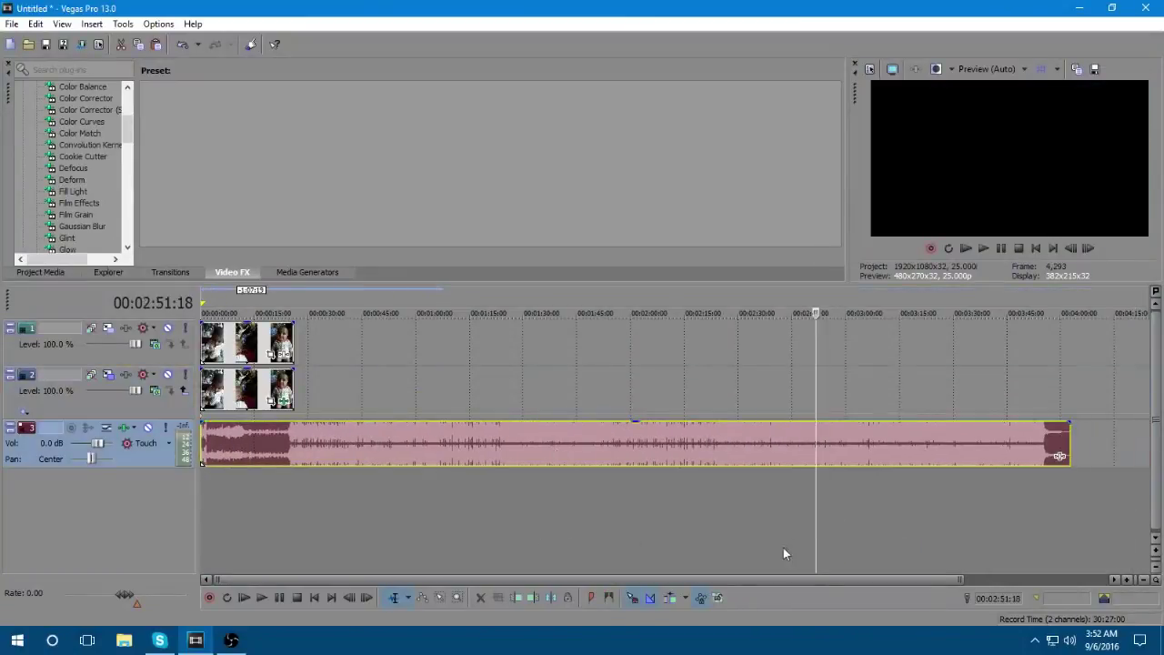
Step: Split off and delete the music intro, sliding the rest back to the start
click(282, 432)
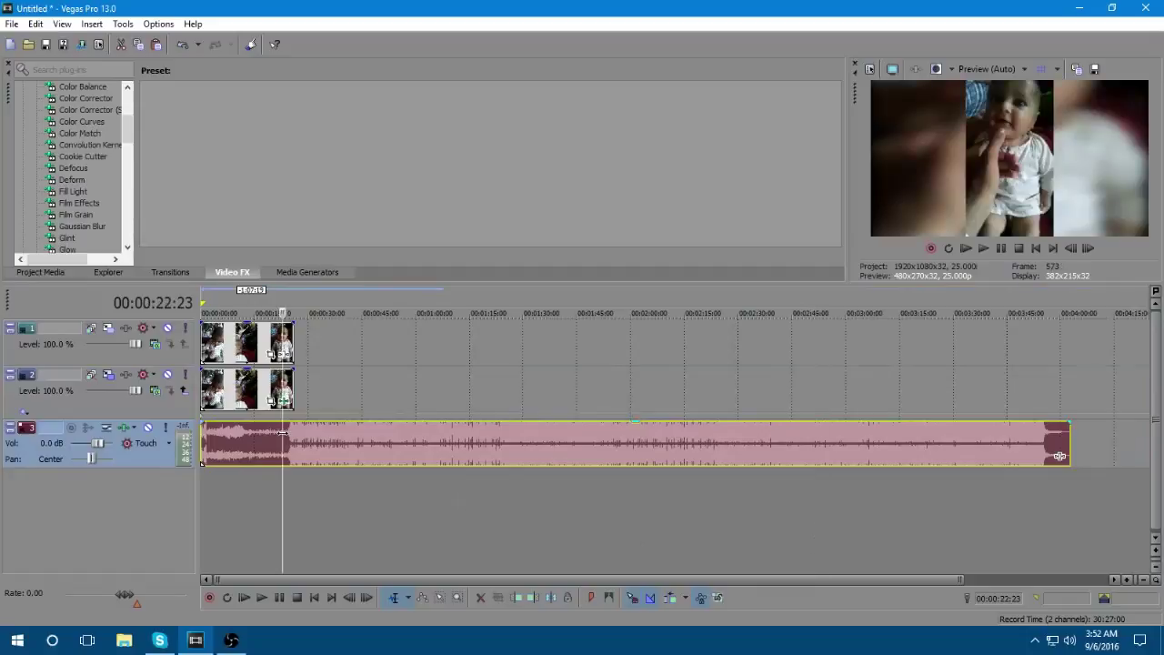
key(s)
click(258, 443)
key(Delete)
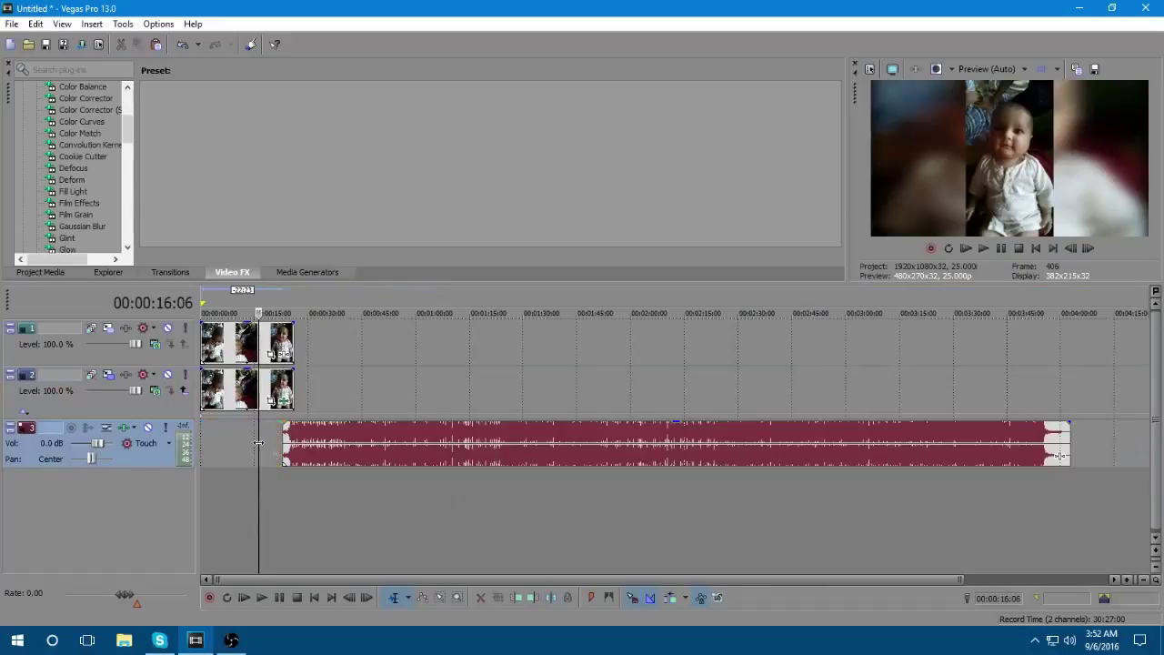
drag(321, 442, 240, 443)
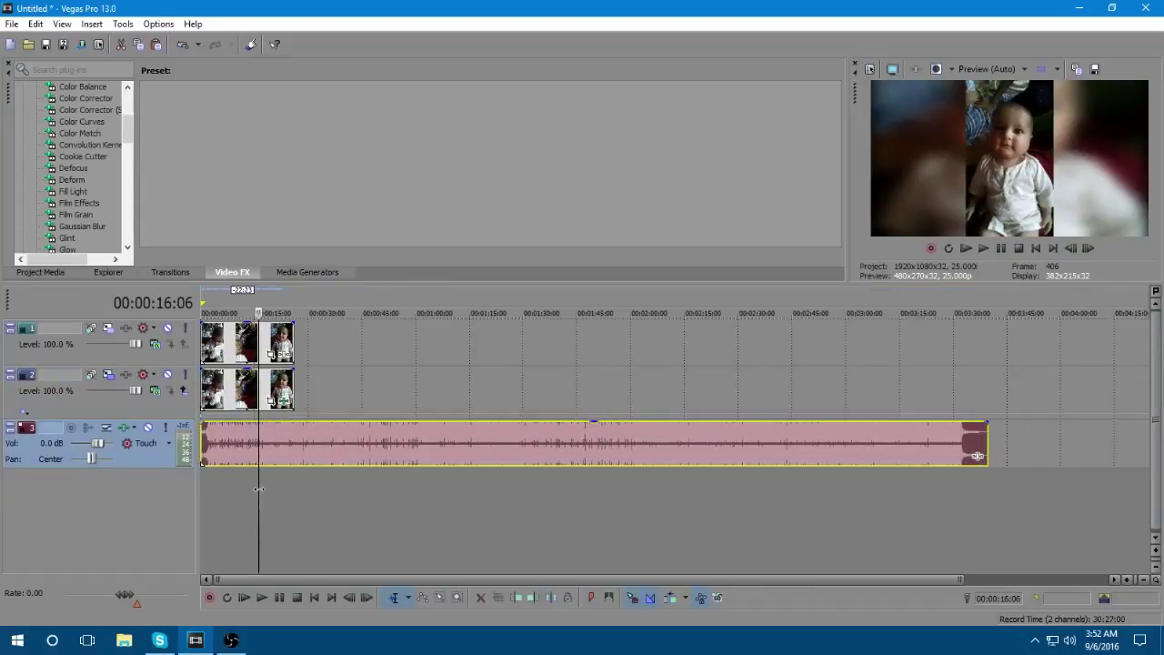
Step: Split the music where the baby clips end and delete the excess
drag(259, 489, 298, 496)
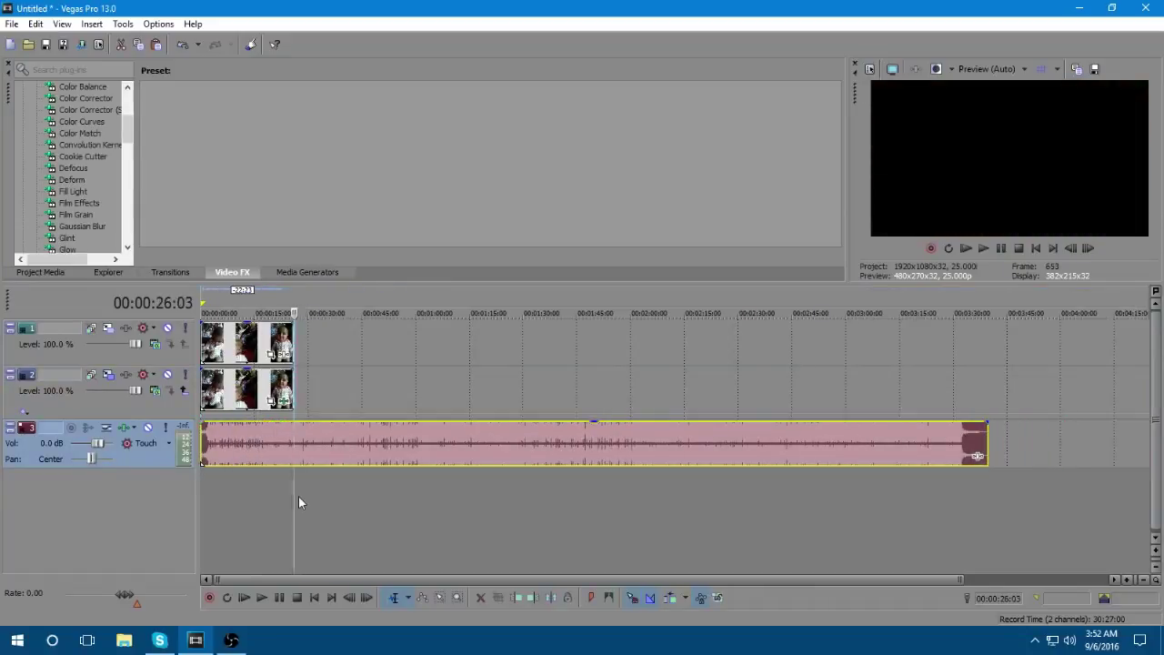
key(s)
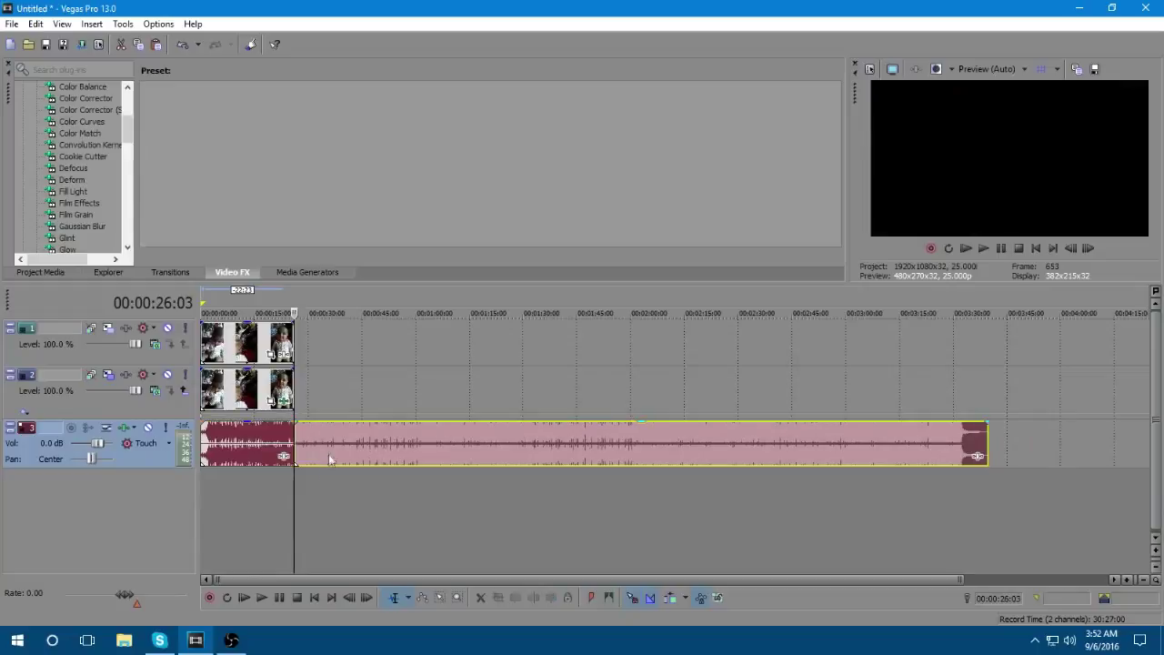
drag(329, 459, 439, 459)
click(449, 436)
key(Delete)
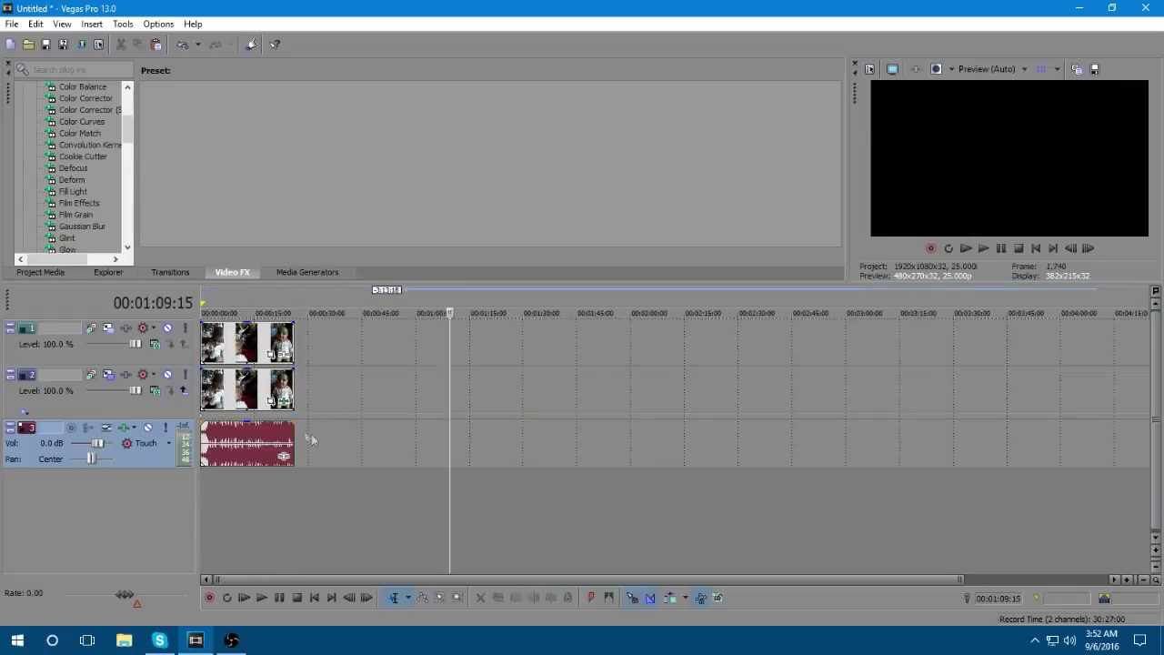
Step: Add a fade-out and fade-in to the music, then play the project from the start
drag(295, 422, 271, 427)
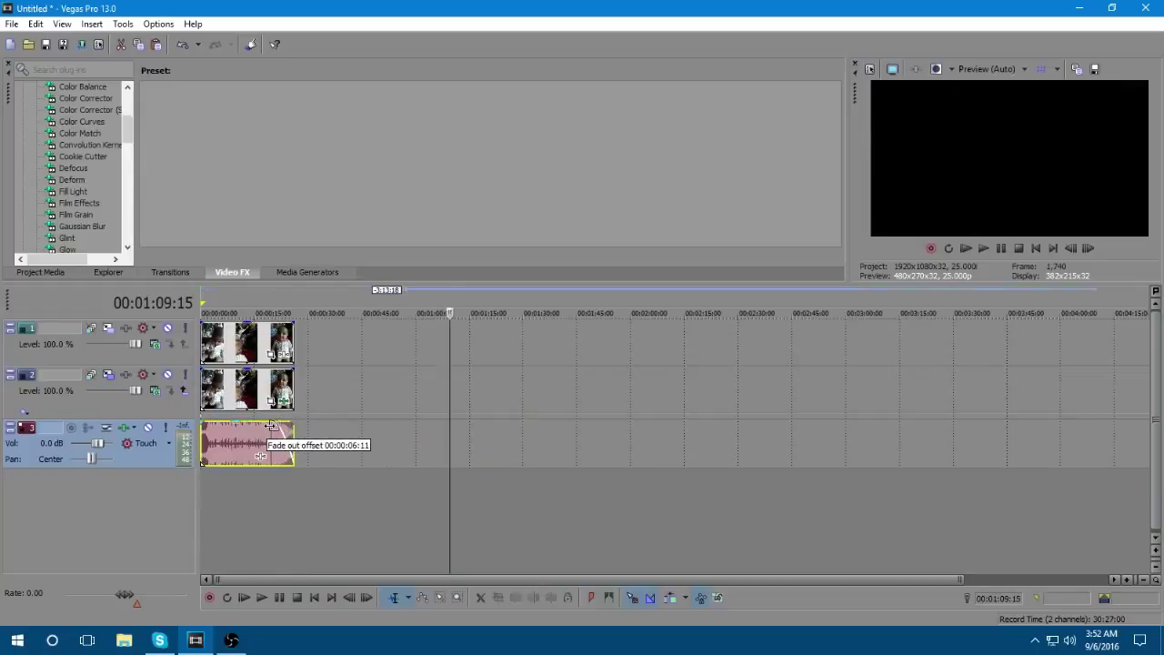
drag(201, 423, 219, 428)
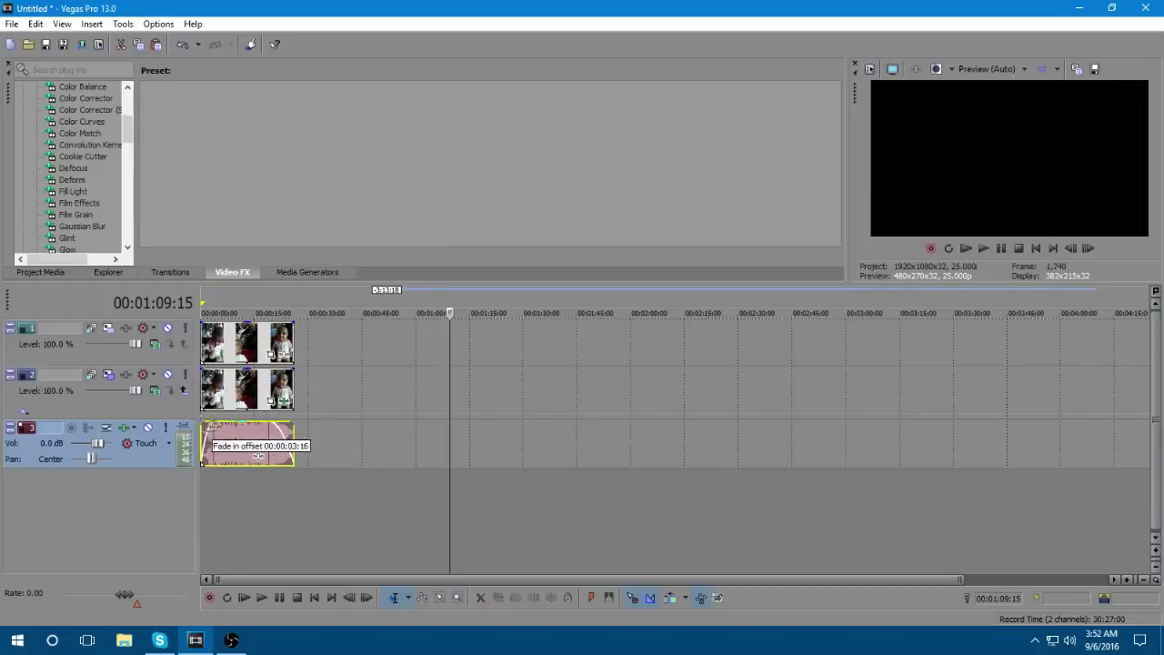
click(451, 485)
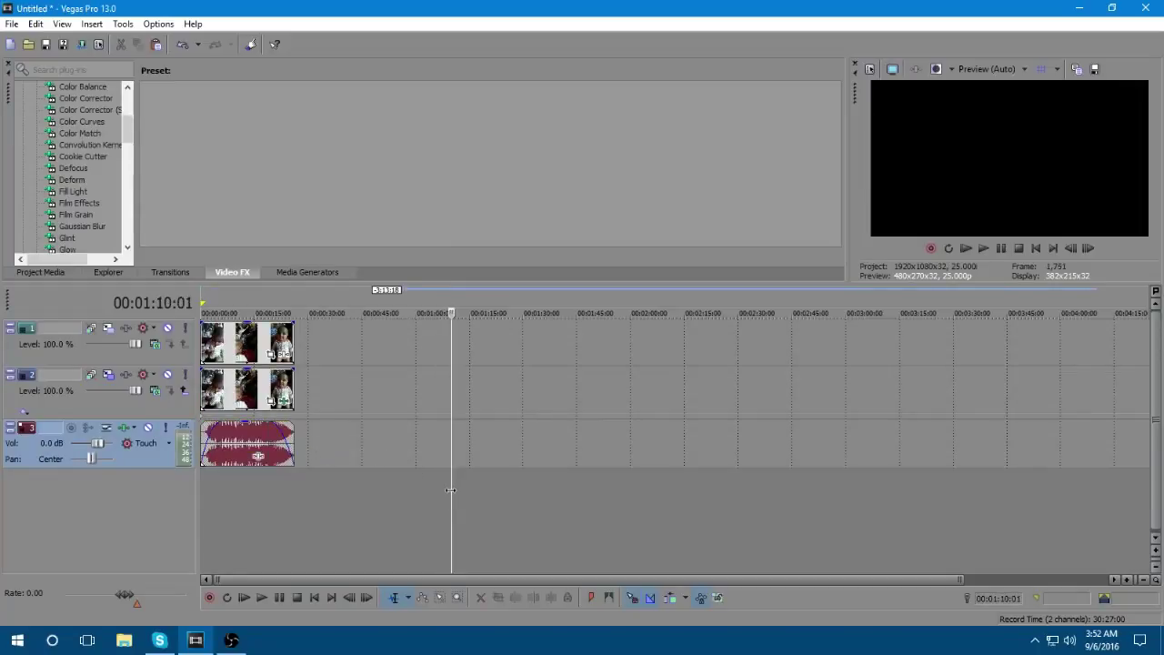
click(200, 483)
key(space)
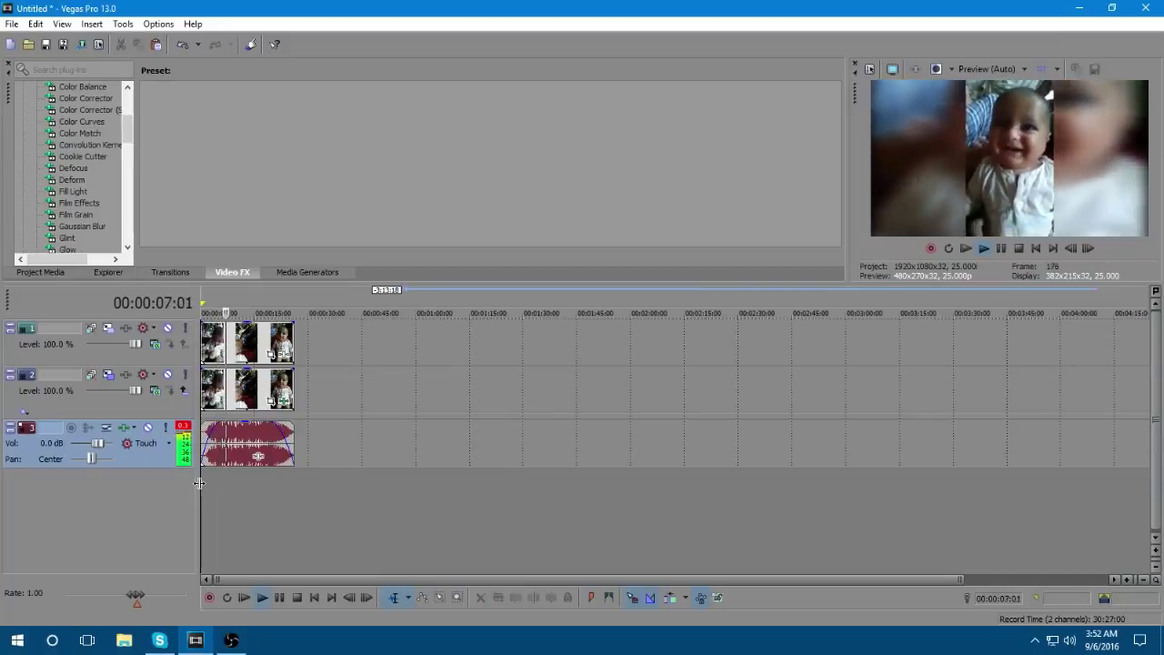
key(space)
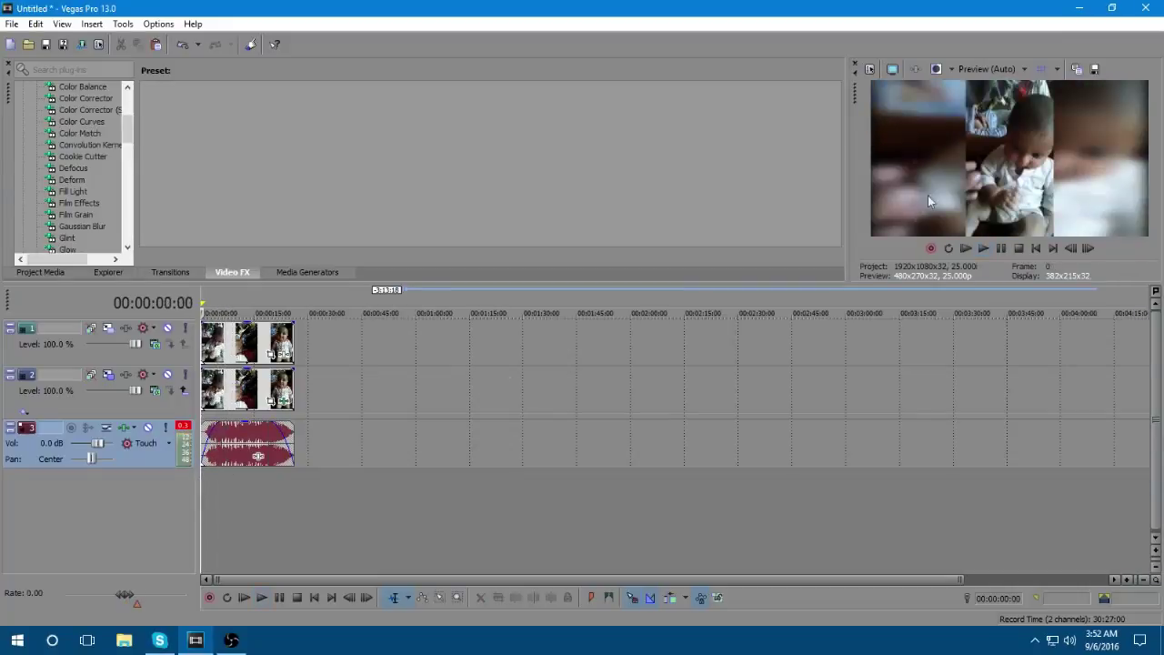